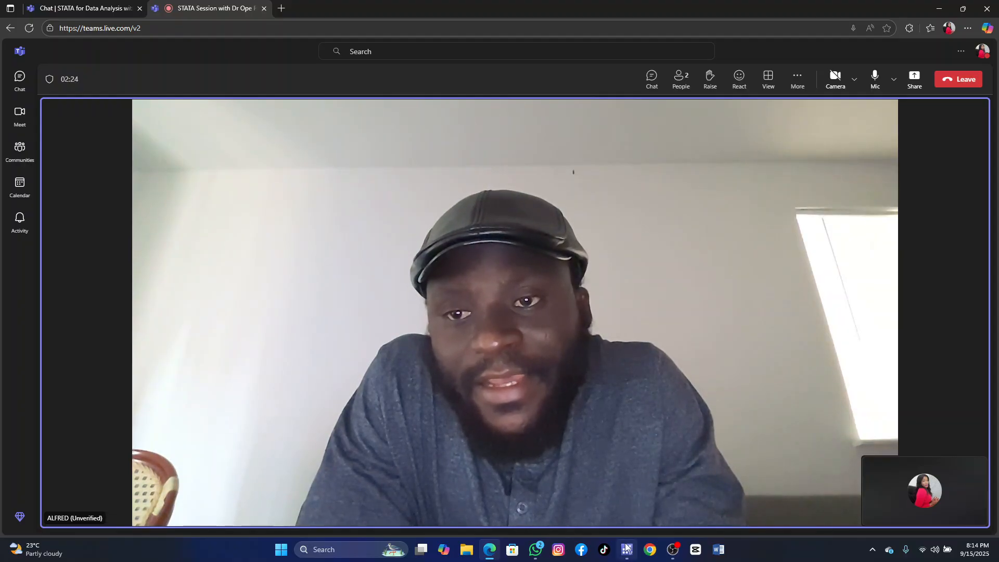
Switch from the video meeting to the Stata/SE 17.0 window
mouse_move(626, 546)
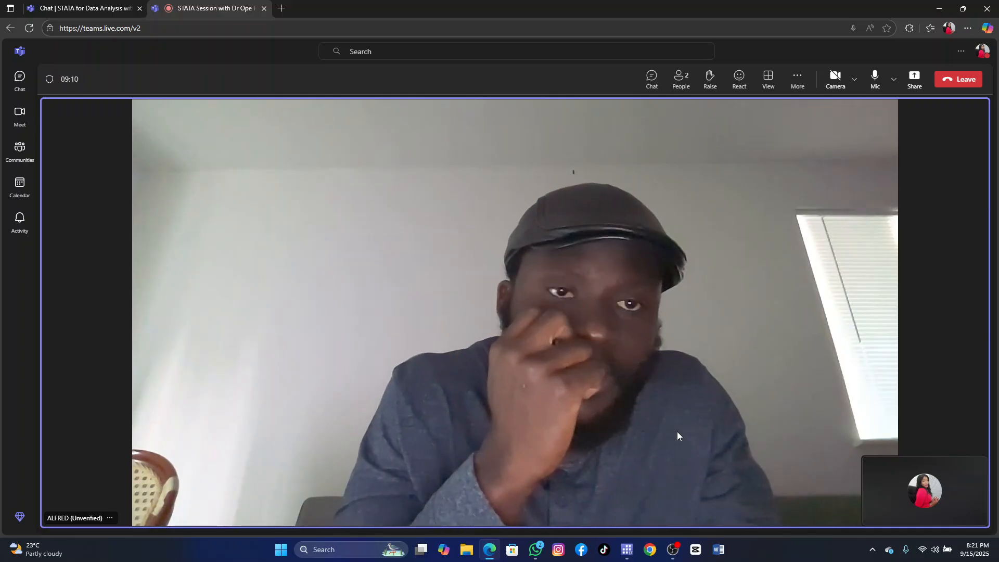
mouse_move(628, 556)
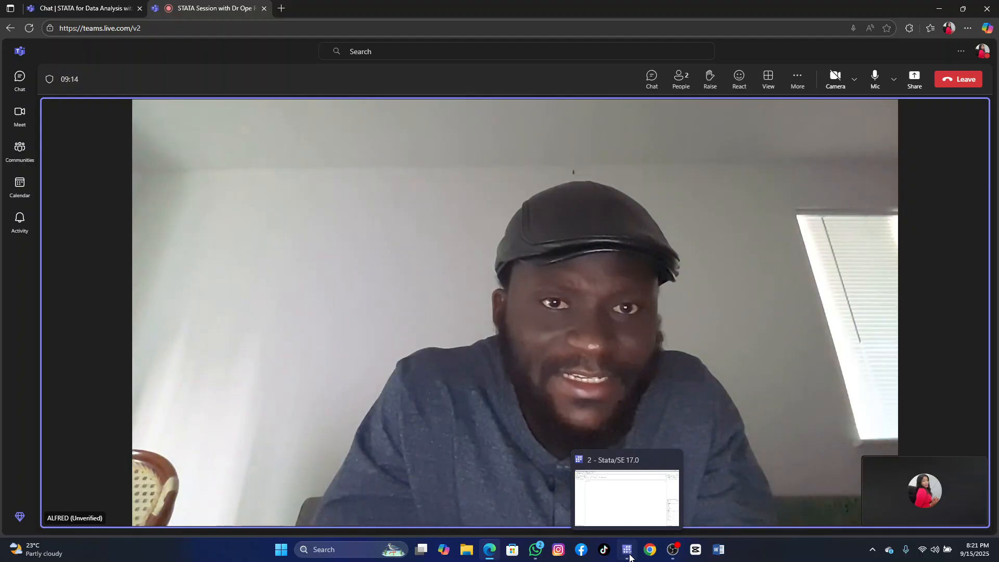
click(629, 557)
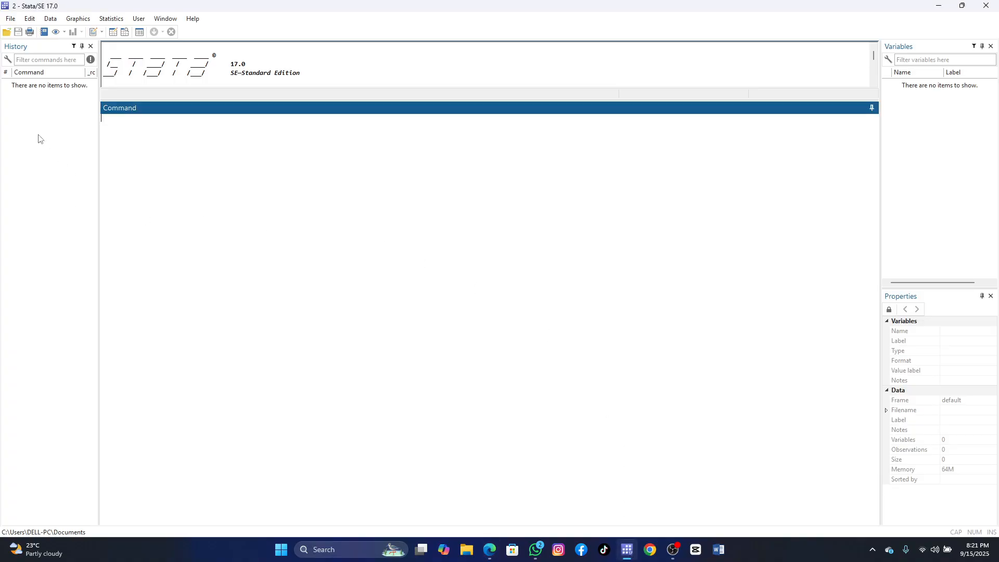
click(12, 21)
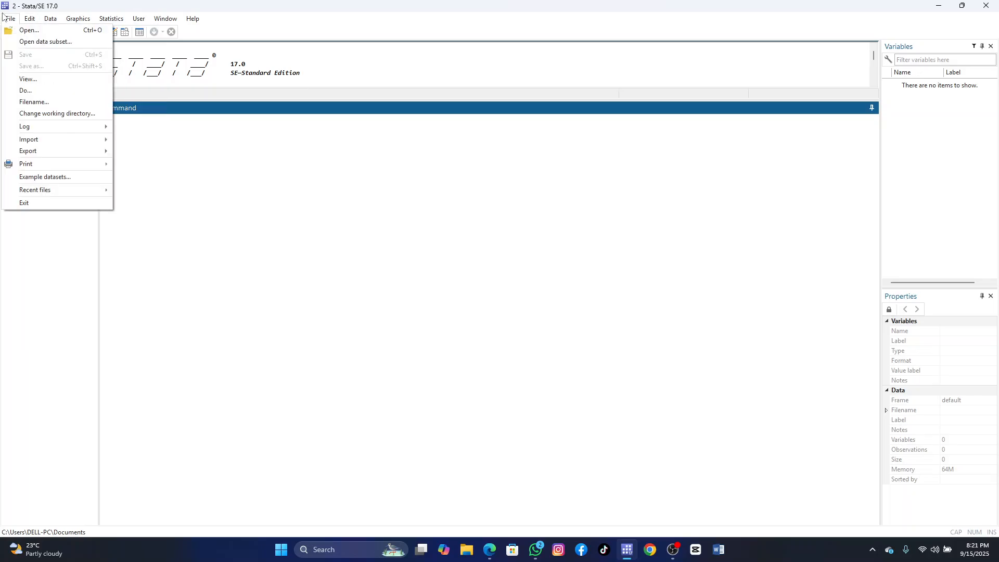
click(29, 31)
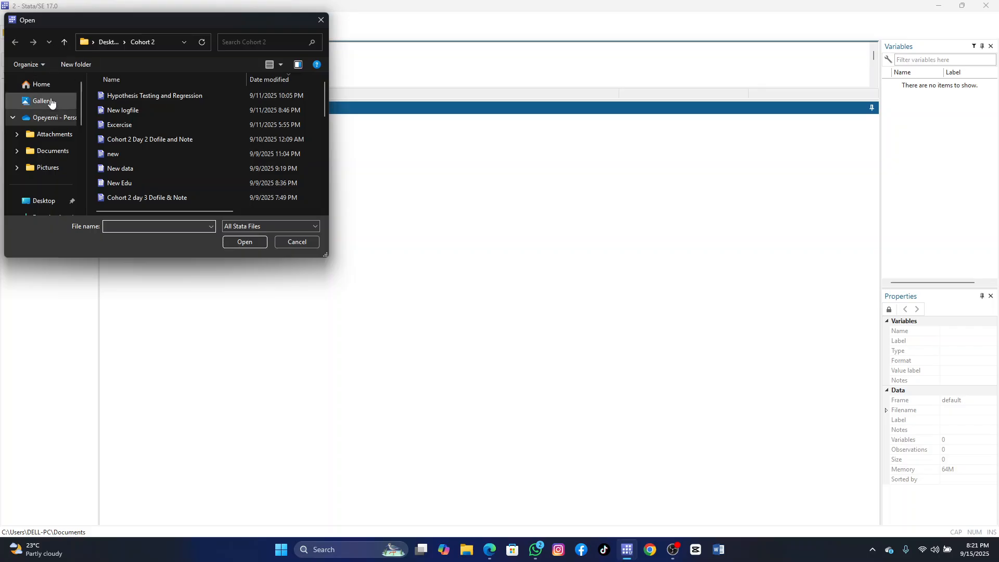
scroll(54, 171, down, 3)
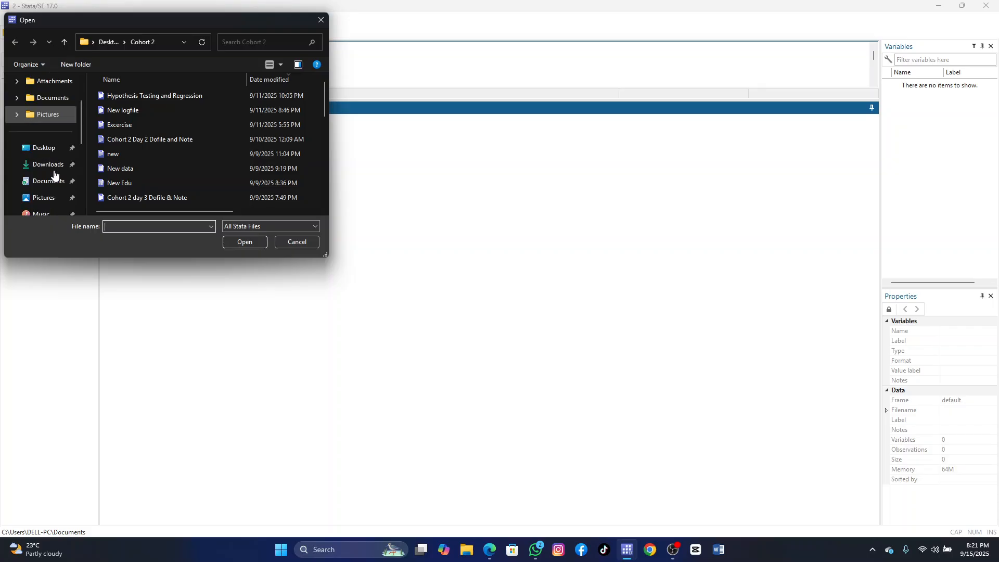
scroll(53, 174, down, 1)
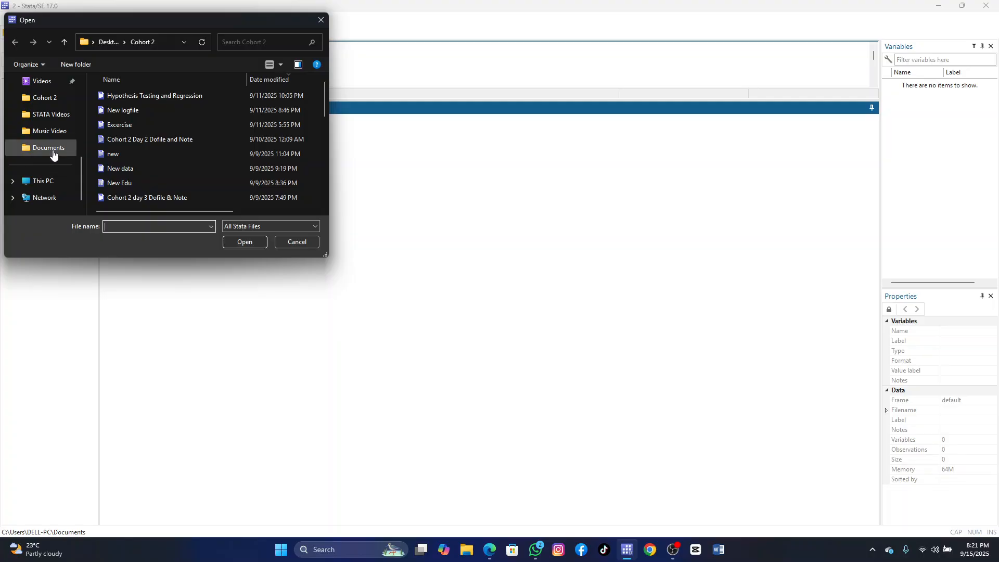
scroll(52, 154, up, 2)
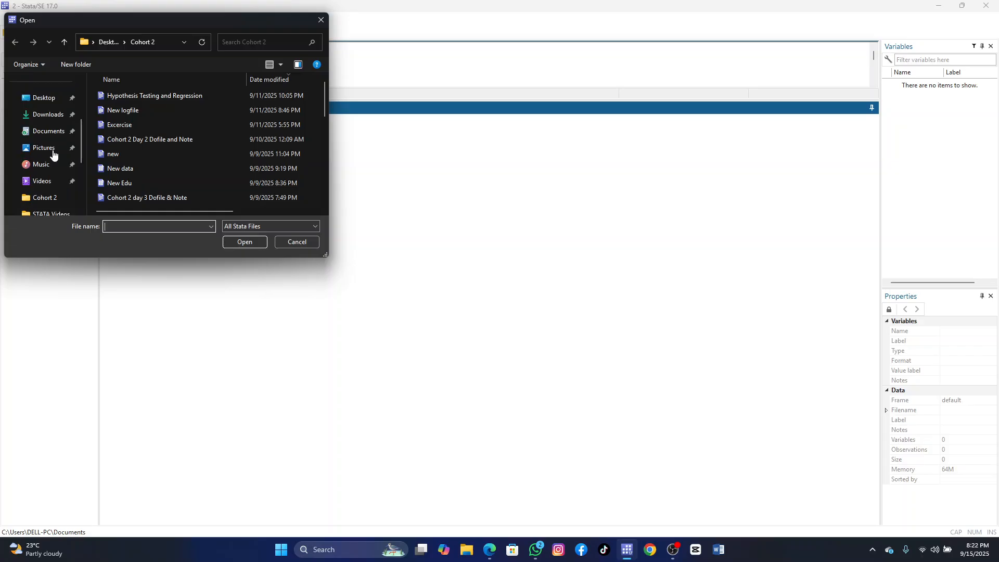
scroll(53, 154, up, 1)
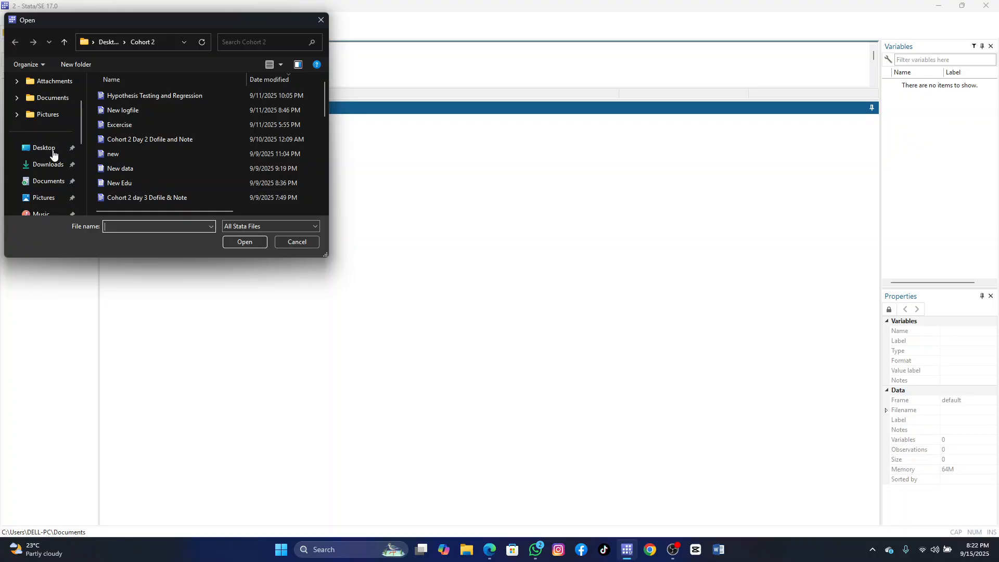
scroll(53, 154, up, 1)
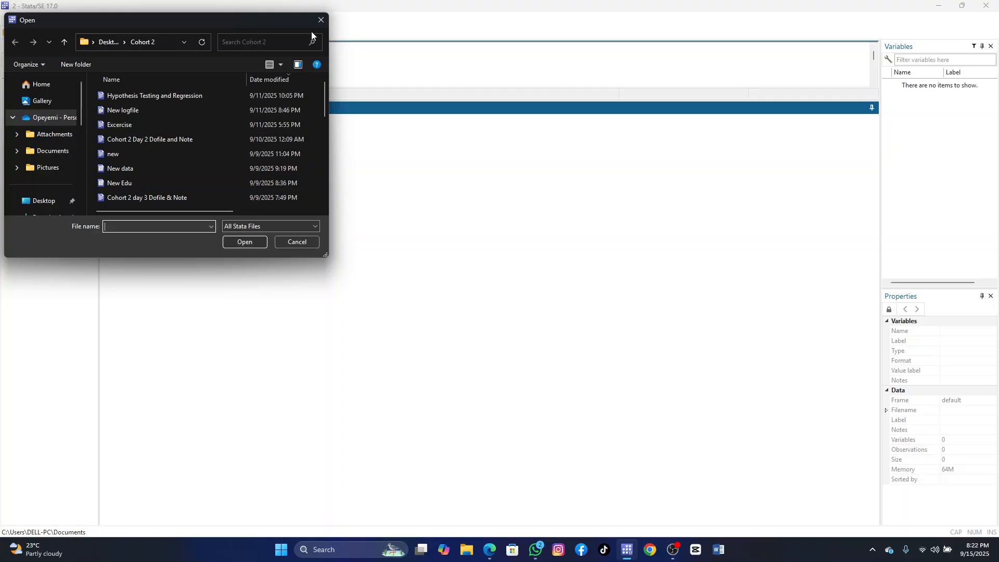
click(324, 20)
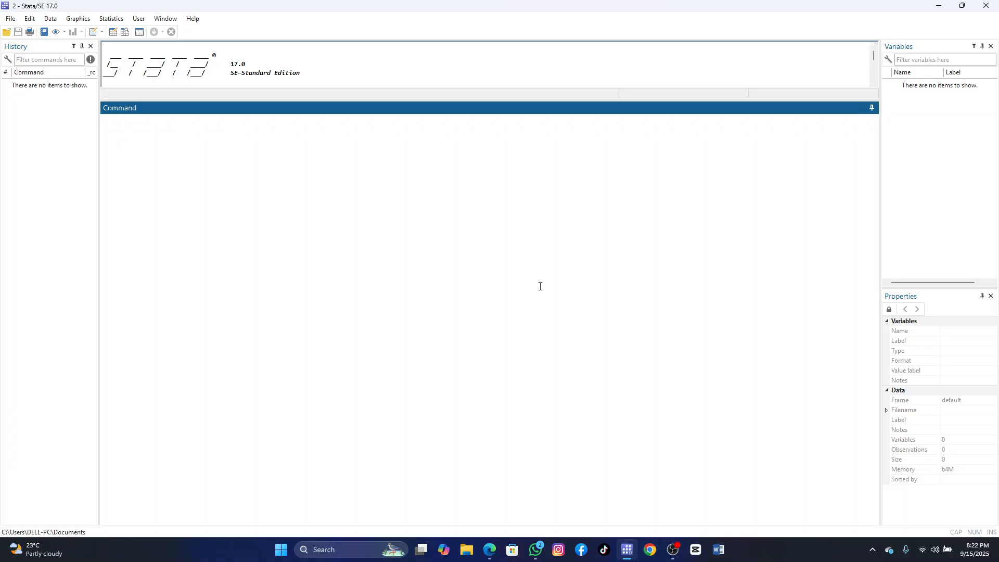
Open the dataset sect1_harvestw5.dta from the folder named after the meeting participant on the Desktop
click(9, 20)
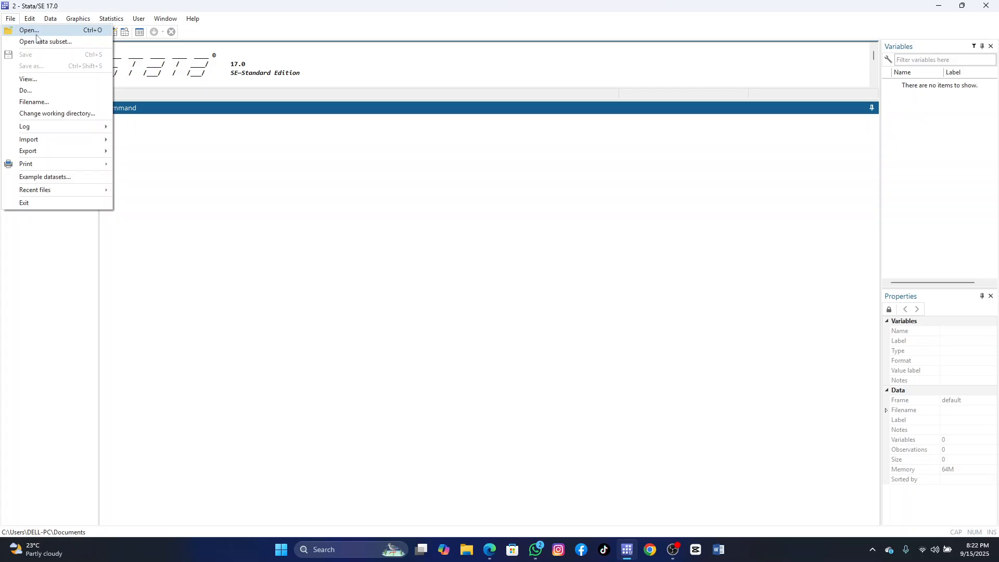
click(47, 30)
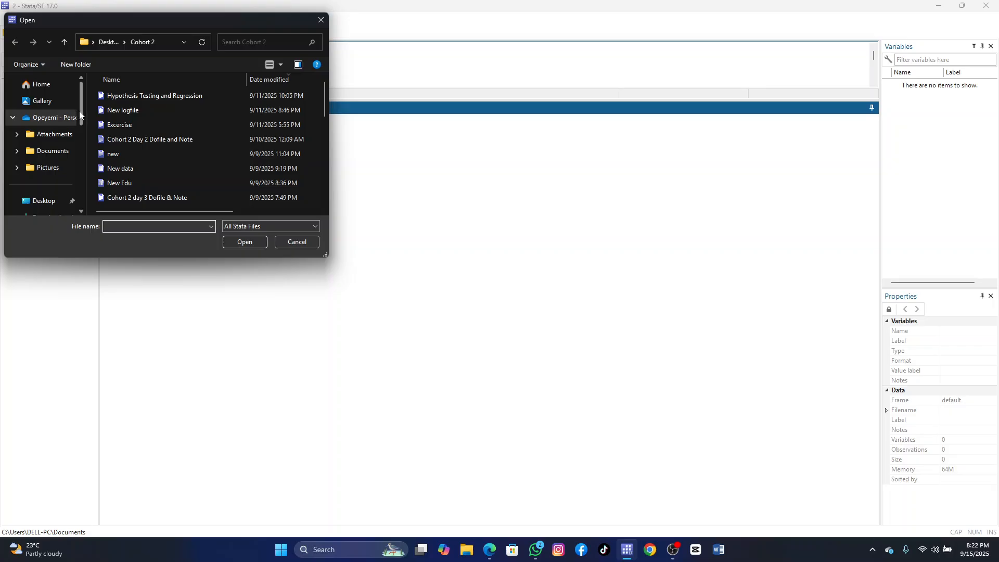
drag(80, 113, 84, 207)
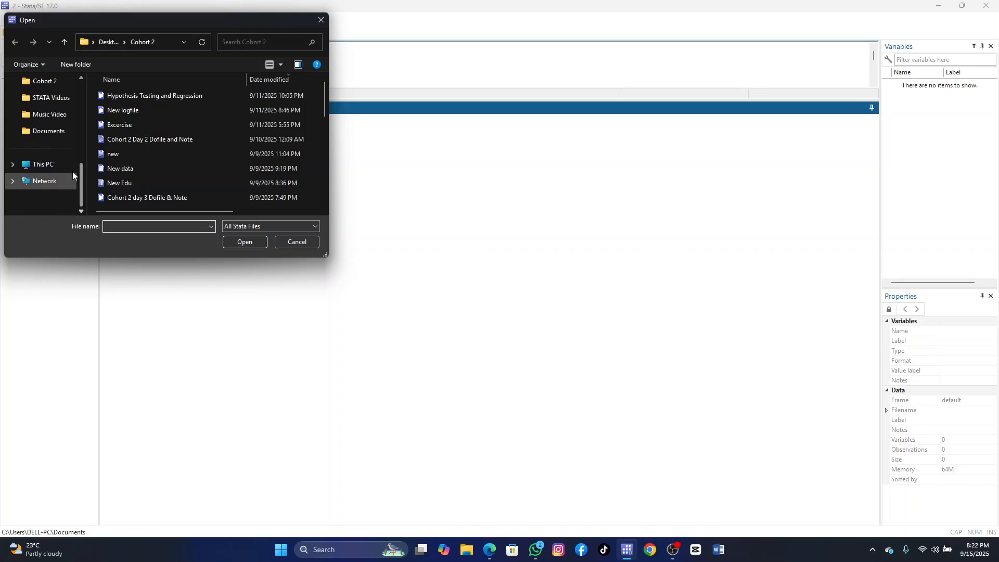
click(57, 135)
click(58, 136)
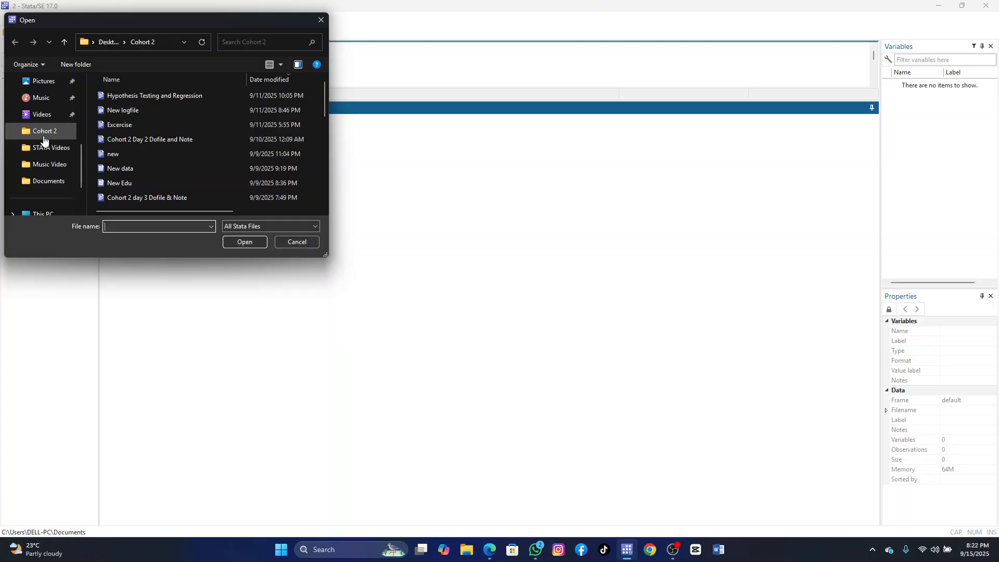
scroll(44, 139, up, 3)
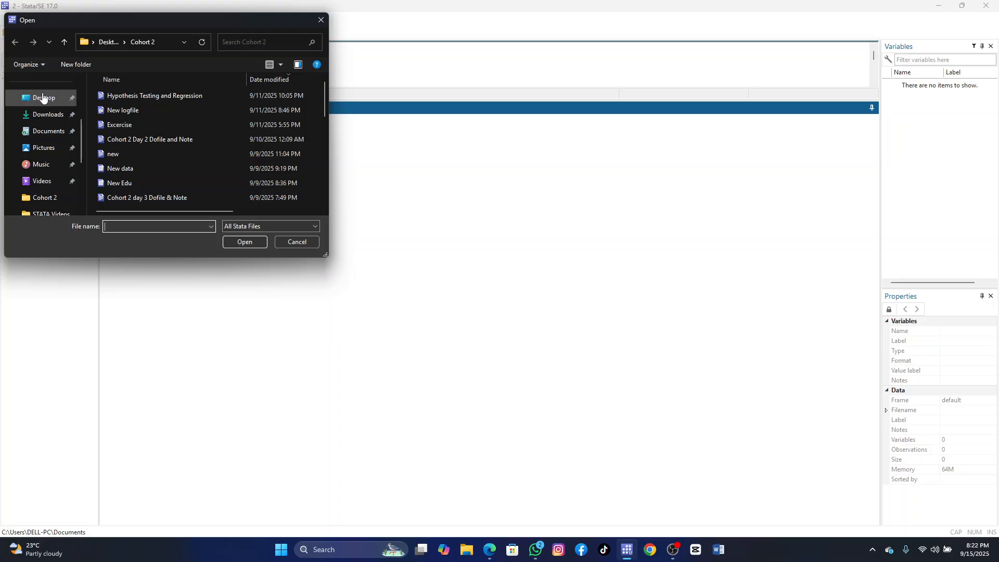
click(43, 98)
click(132, 110)
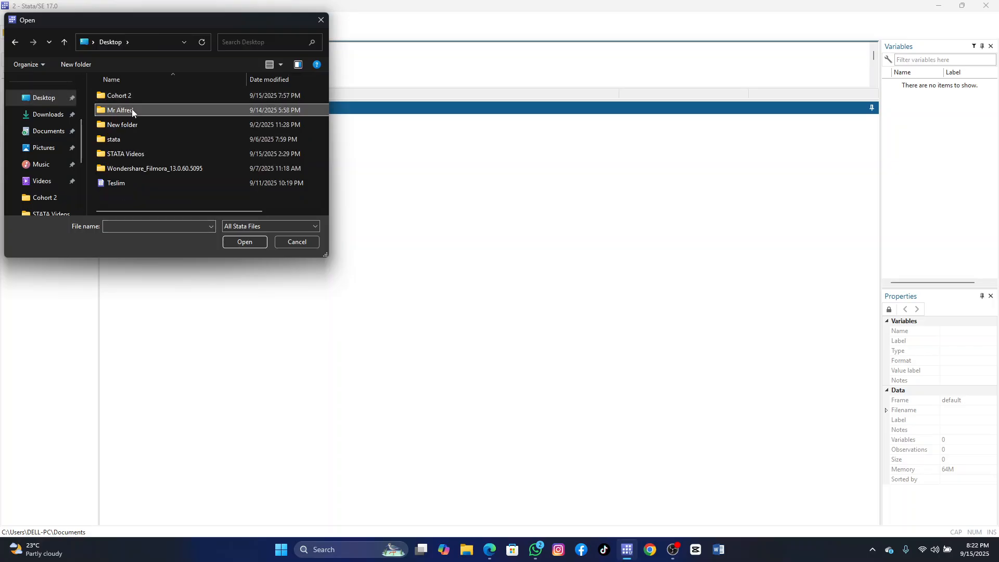
double_click(132, 109)
click(142, 98)
double_click(142, 98)
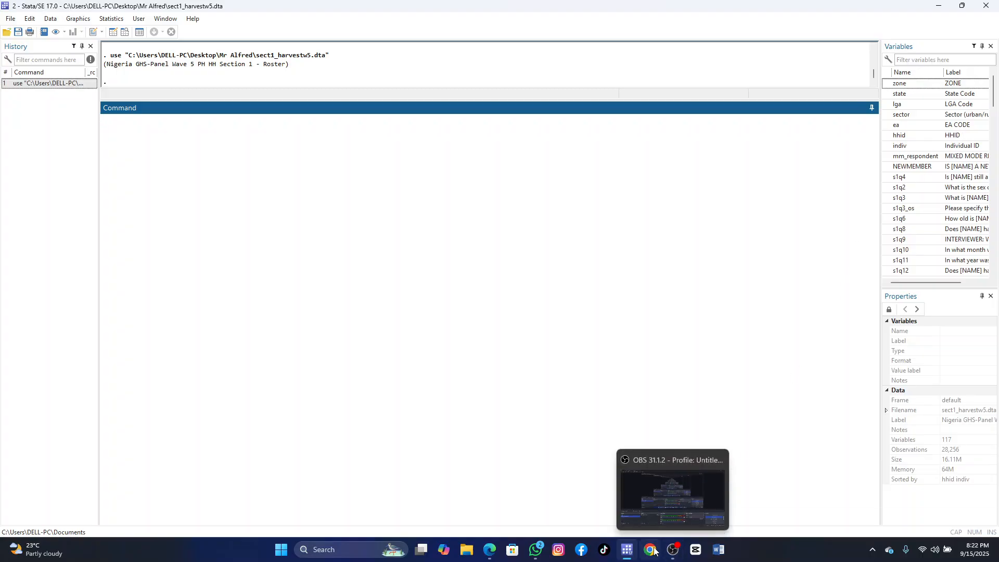
Switch to the Teams meeting in Edge and share the entire screen without system audio
click(489, 550)
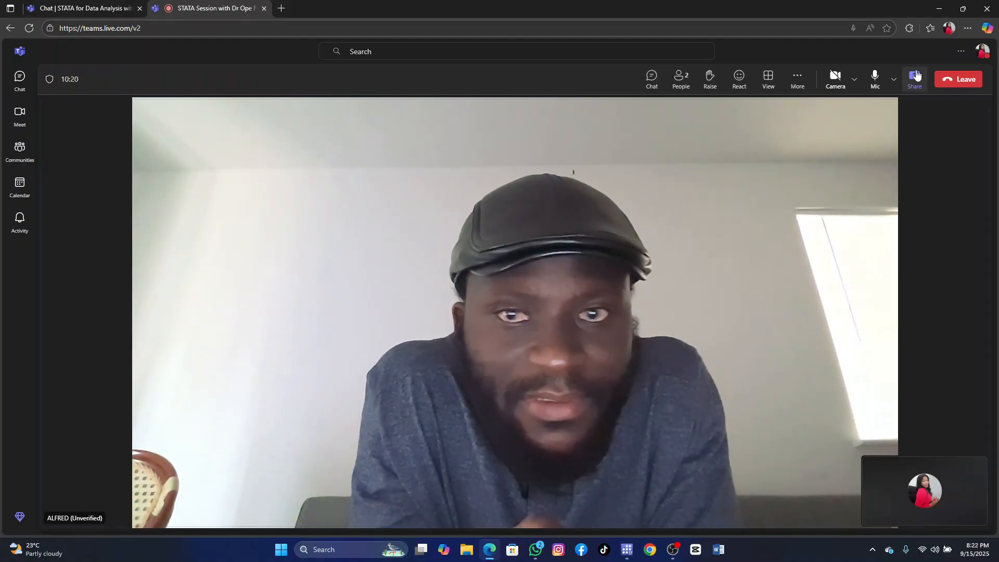
click(914, 76)
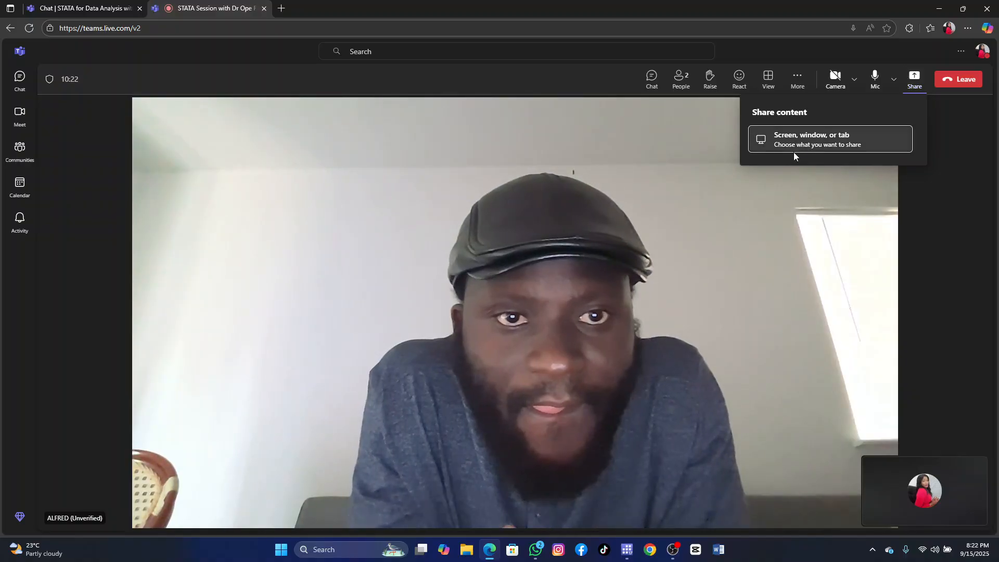
click(800, 142)
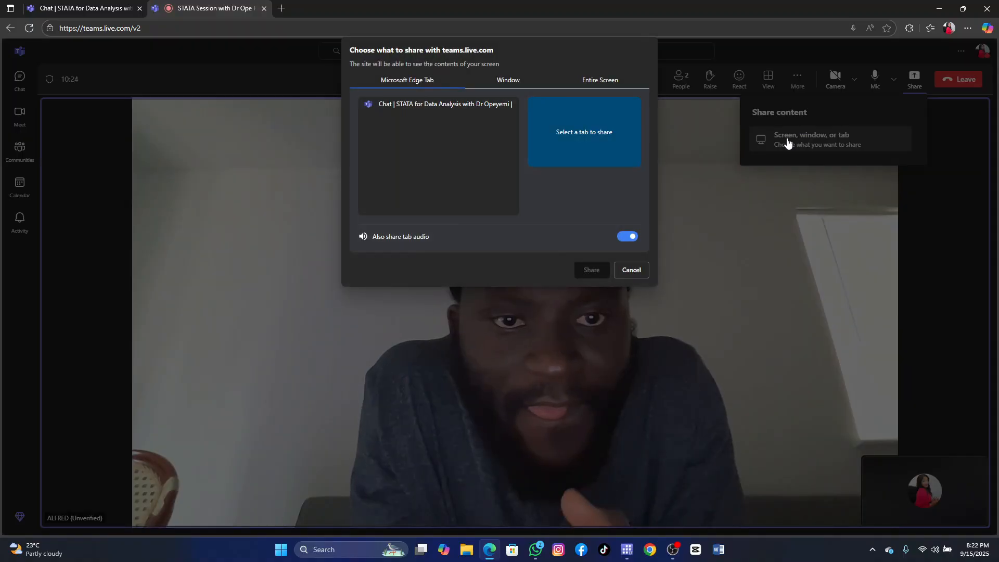
click(597, 80)
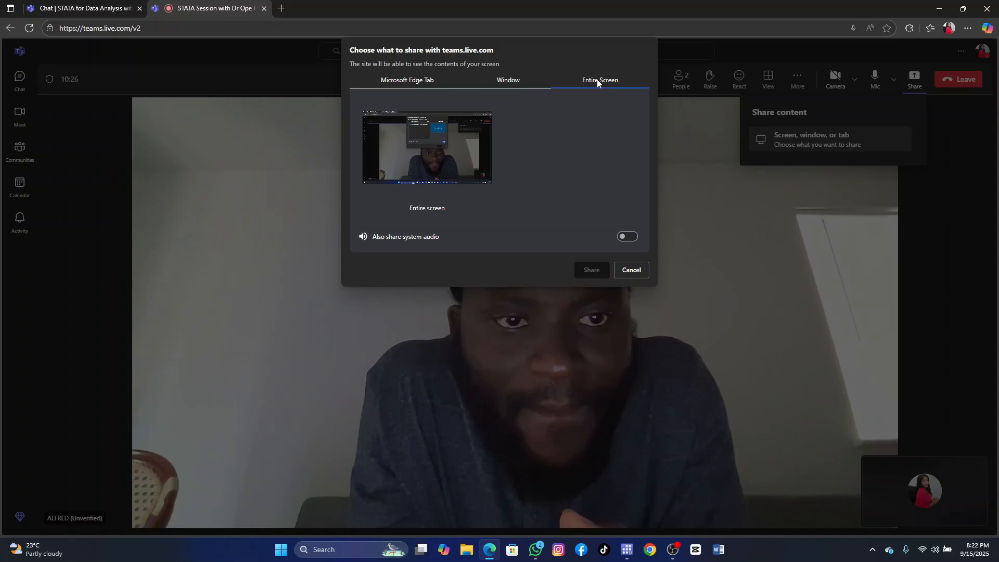
click(440, 159)
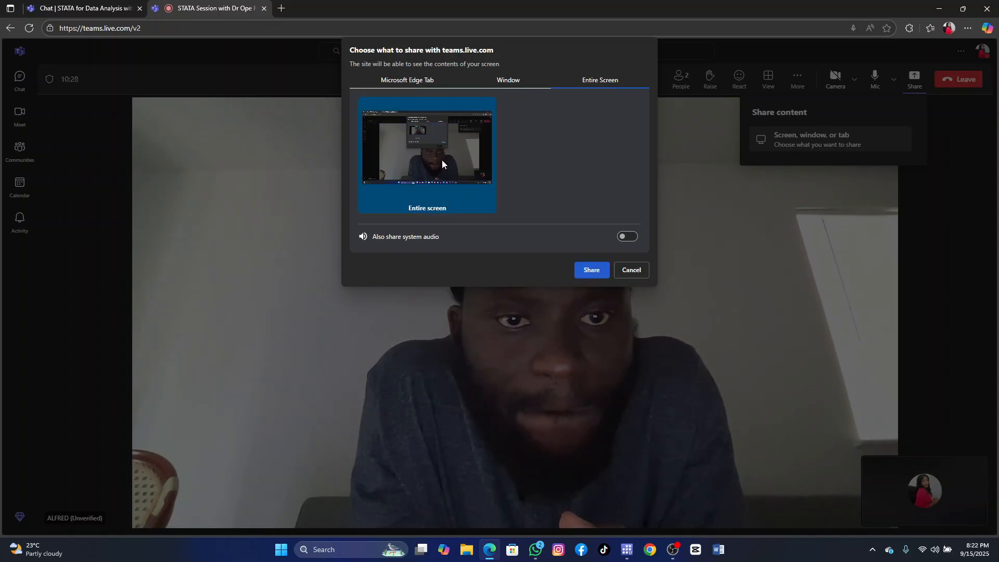
click(590, 270)
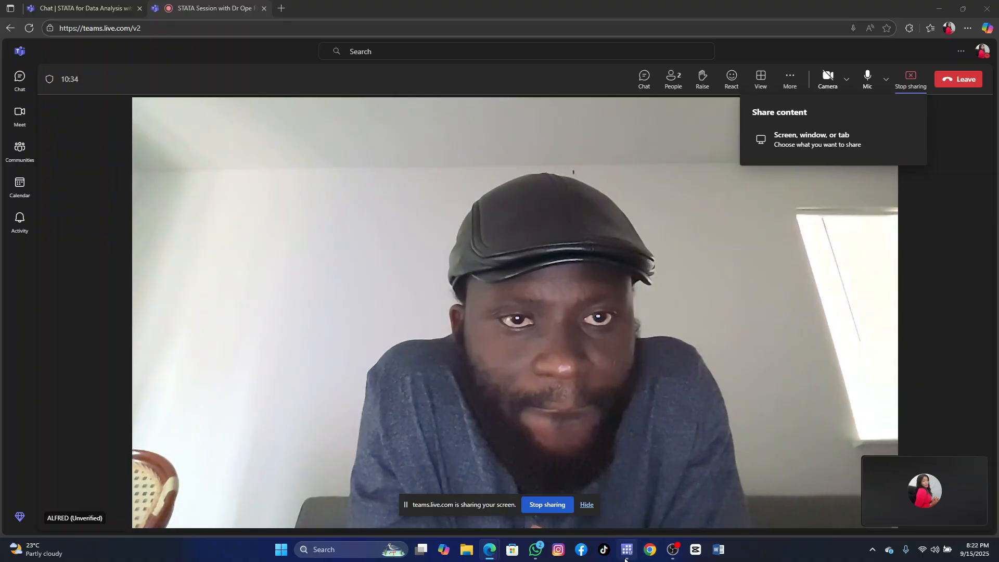
Return to Stata and widen the Variables and Properties area to show more of the variable labels
mouse_move(626, 550)
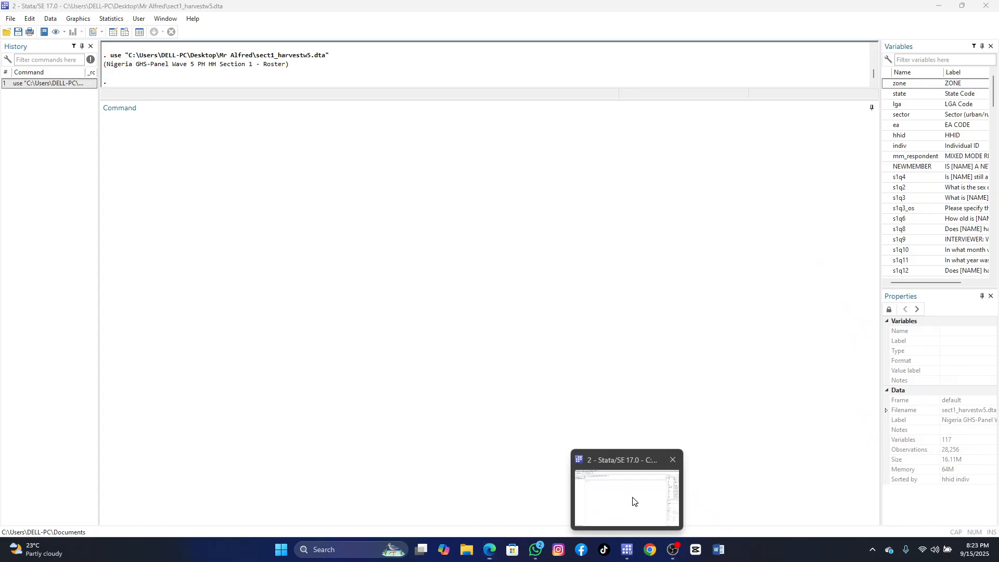
click(633, 516)
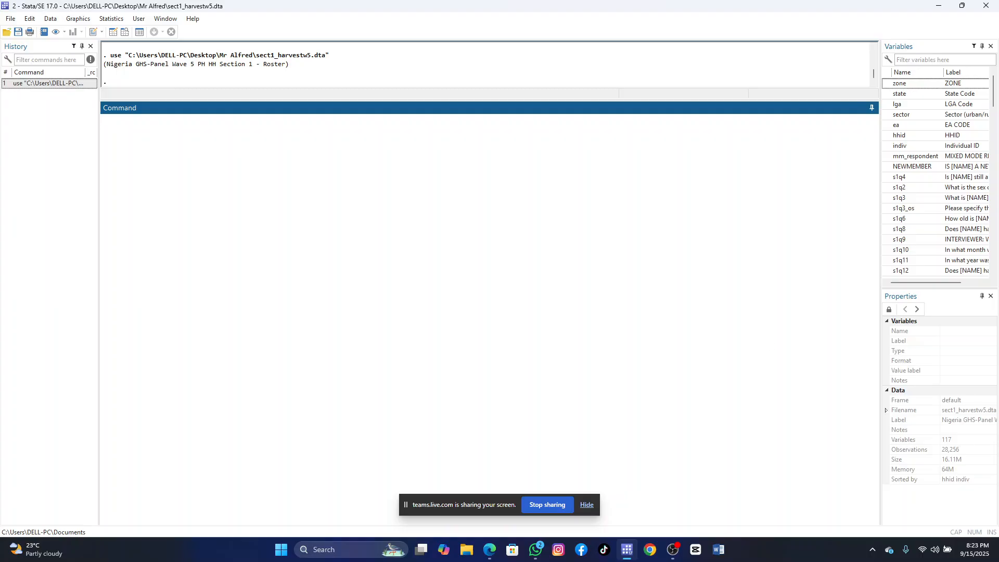
drag(881, 244, 843, 268)
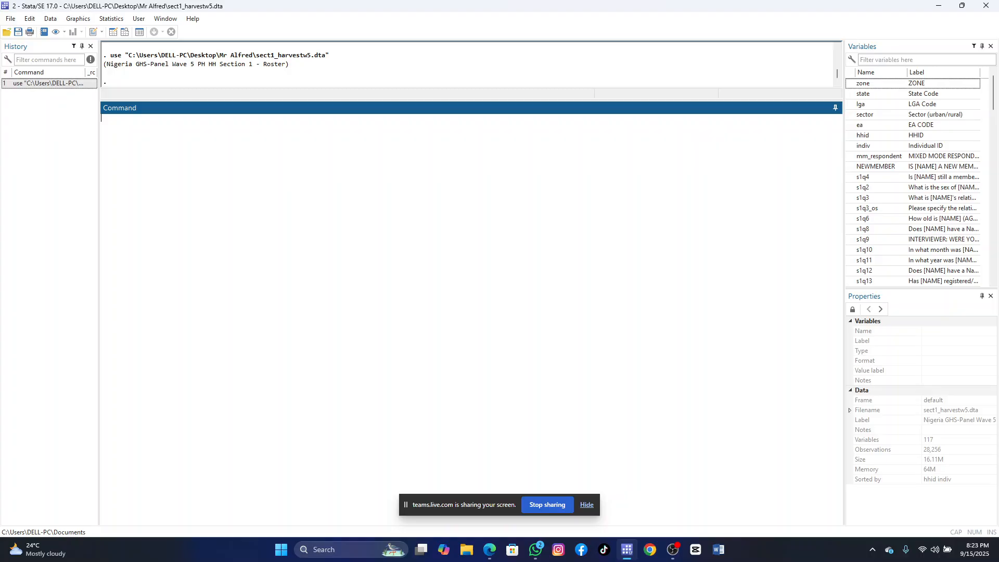
Run the command tab state to produce a frequency table of the state variable
text(a)
key(BackSpace)
key(BackSpace)
key(BackSpace)
text(ta)
double_click(852, 94)
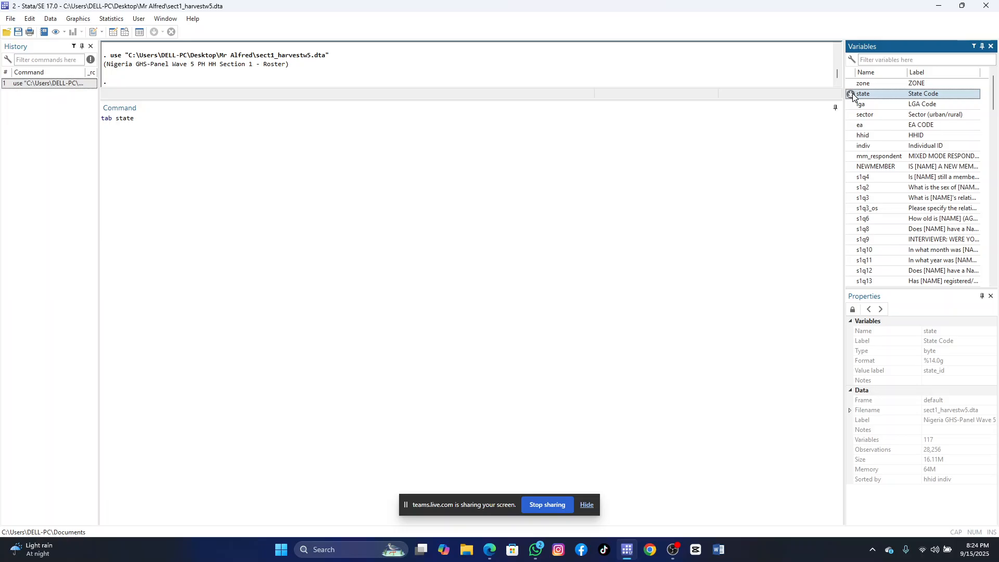
key(Return)
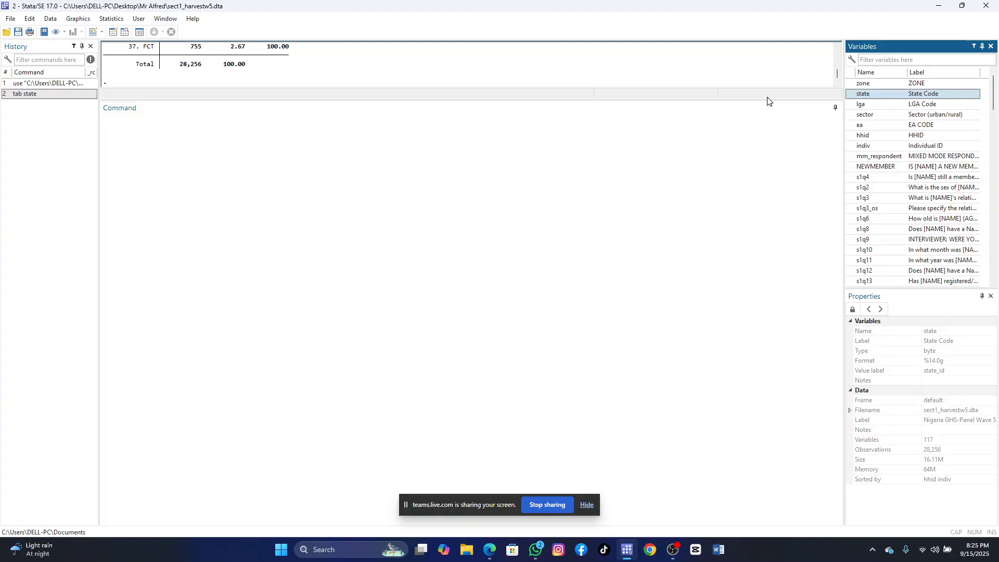
Enlarge the Results area by shrinking the Command area, and bring the full state frequency table into view
drag(765, 99, 723, 328)
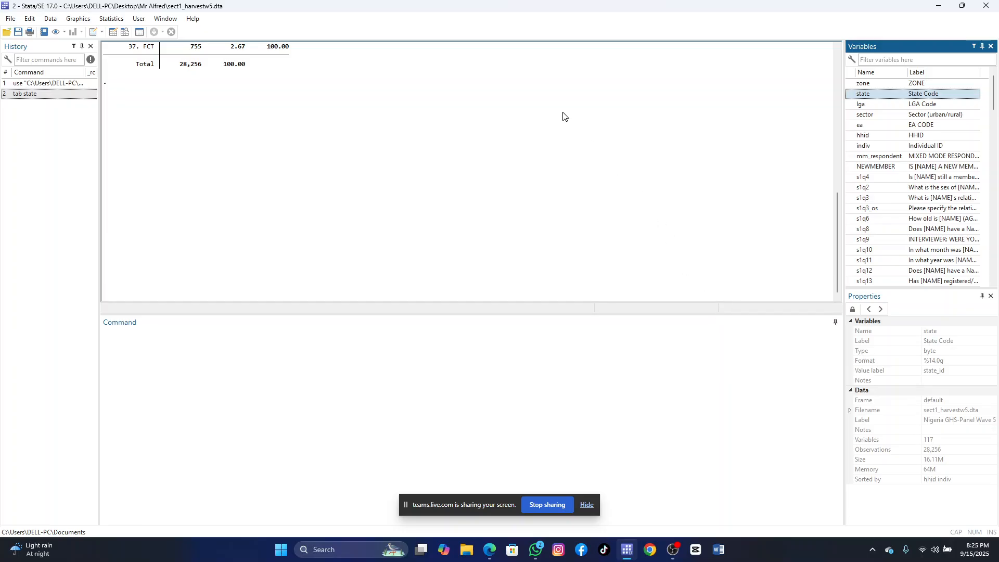
scroll(475, 138, up, 6)
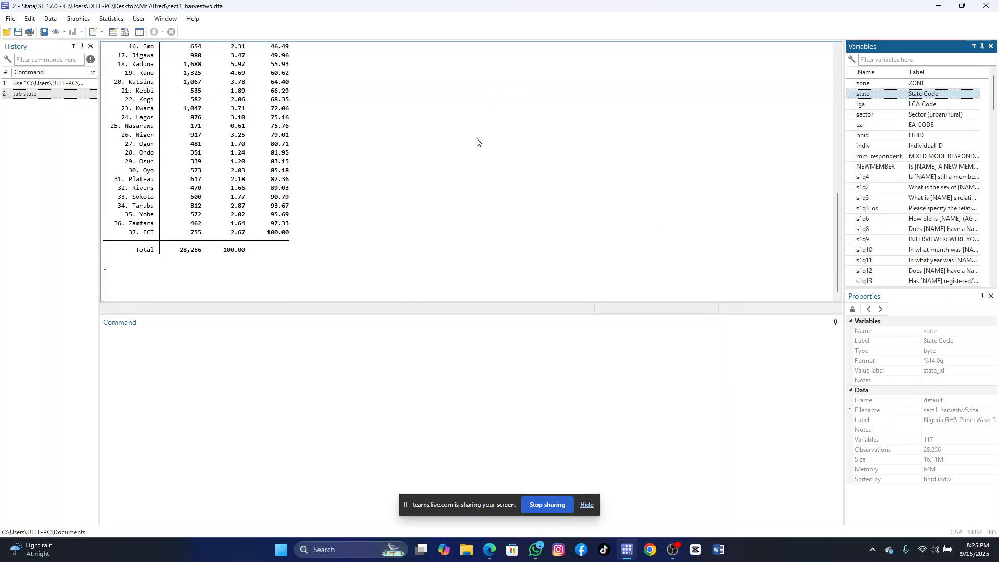
scroll(477, 140, up, 3)
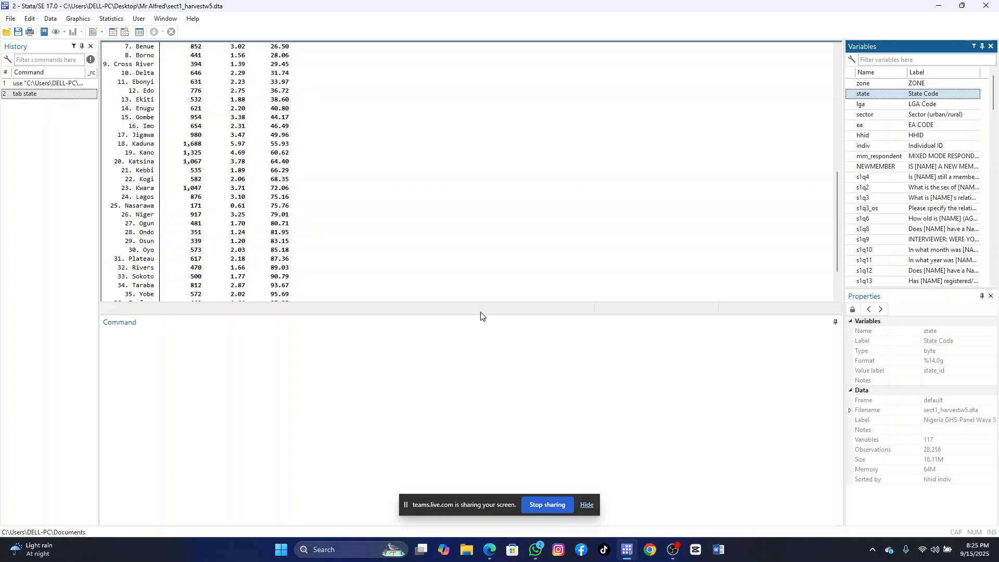
drag(479, 314, 456, 455)
scroll(241, 327, up, 1)
scroll(241, 327, up, 4)
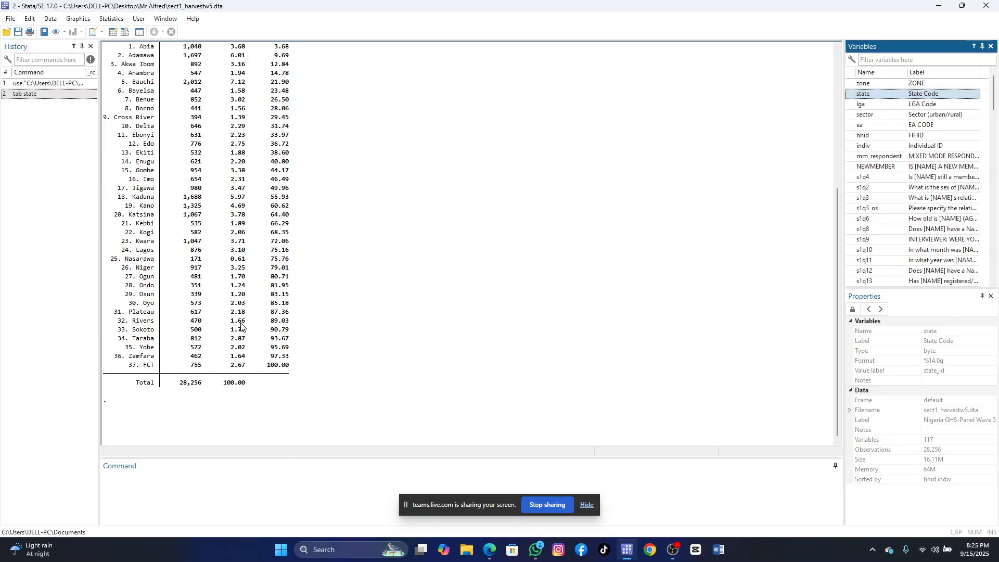
scroll(241, 327, down, 1)
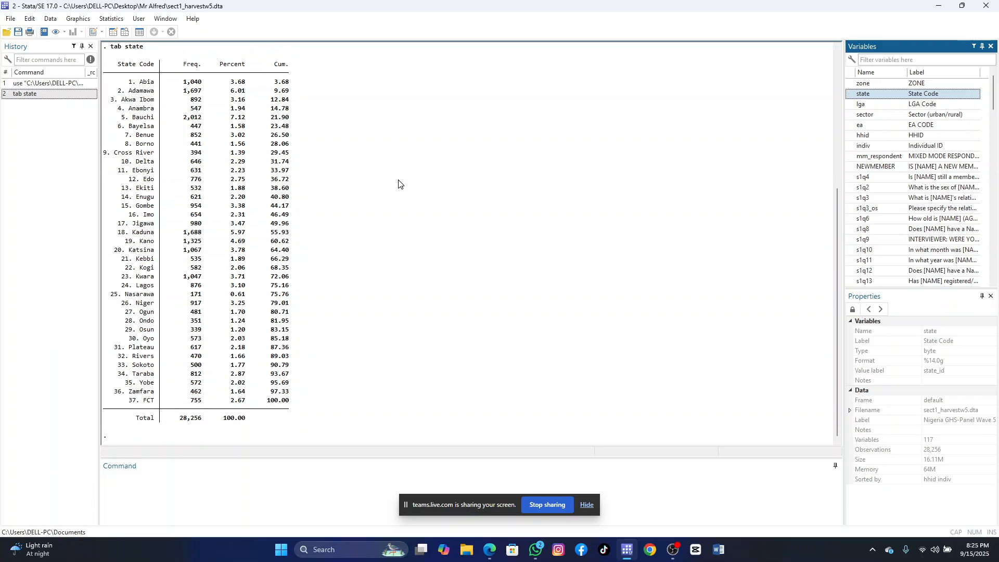
scroll(399, 183, up, 1)
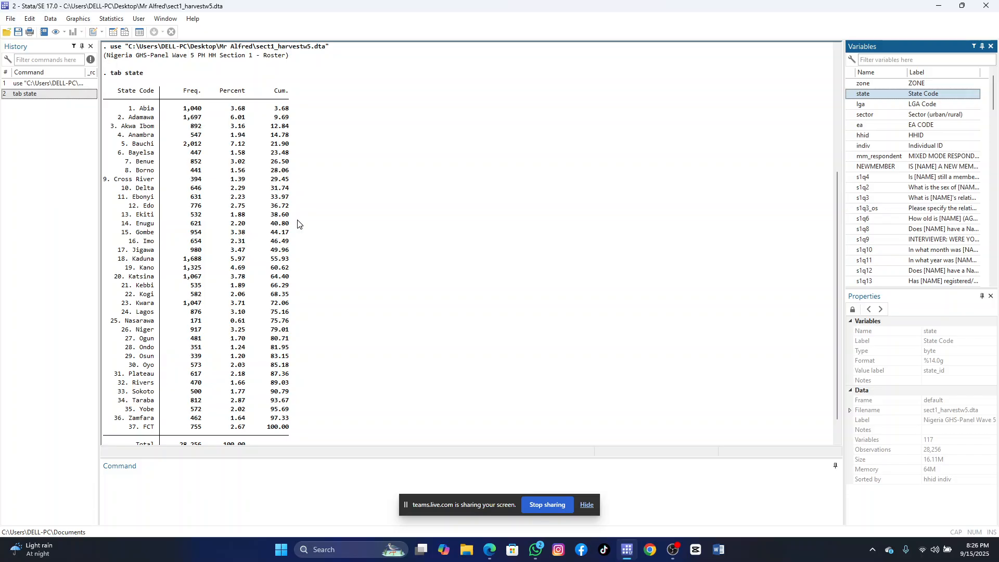
Review the state frequency table from the tab state command down to its total row
scroll(325, 272, down, 1)
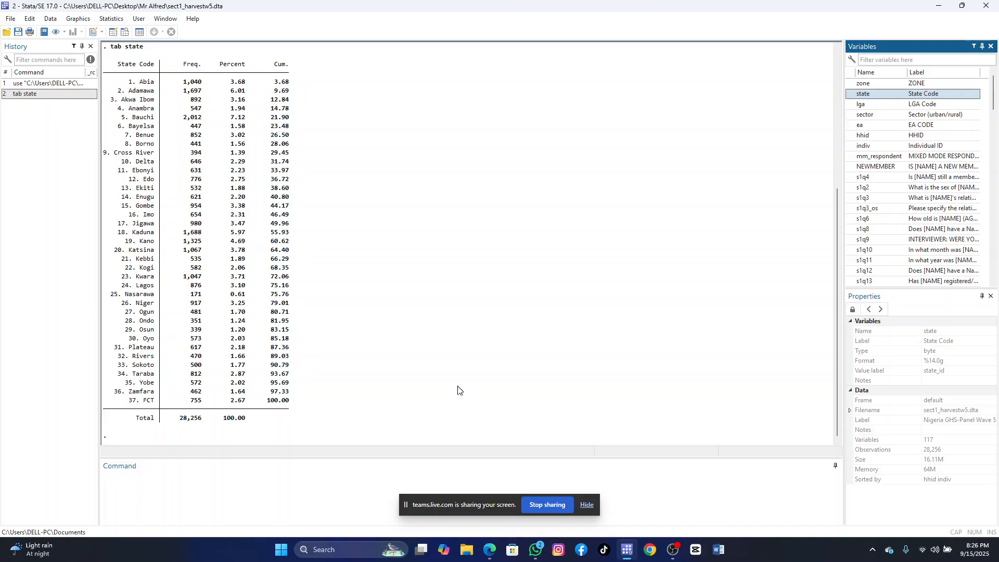
scroll(341, 318, up, 1)
scroll(341, 319, up, 3)
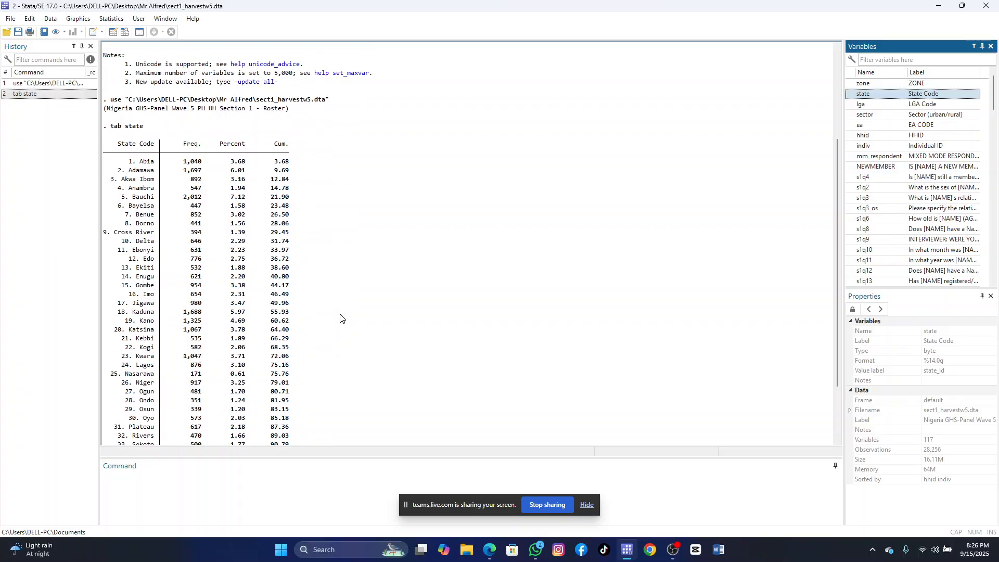
scroll(341, 318, down, 4)
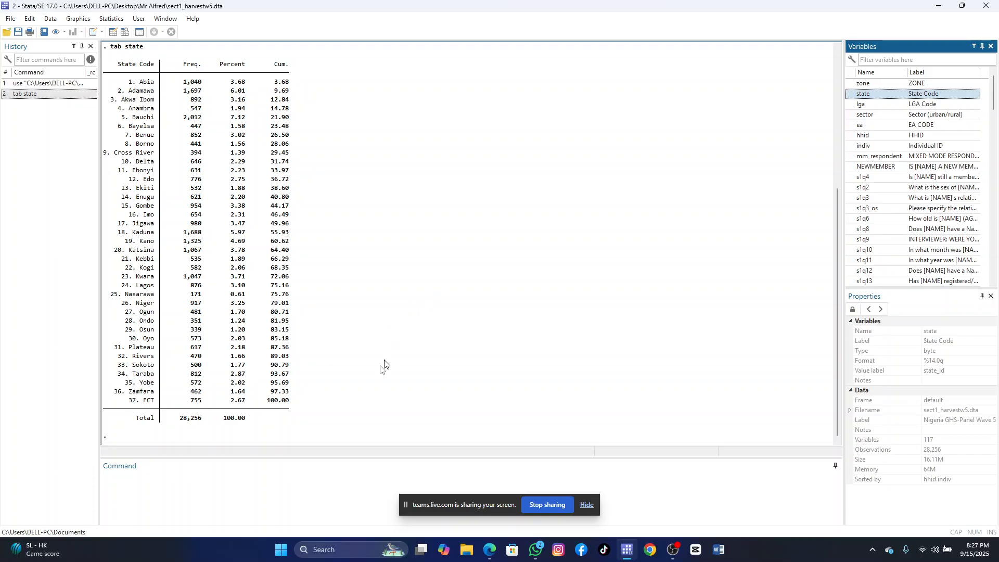
Enlarge the Command area, and briefly view the dataset in the Data Editor's edit mode before closing it
click(300, 494)
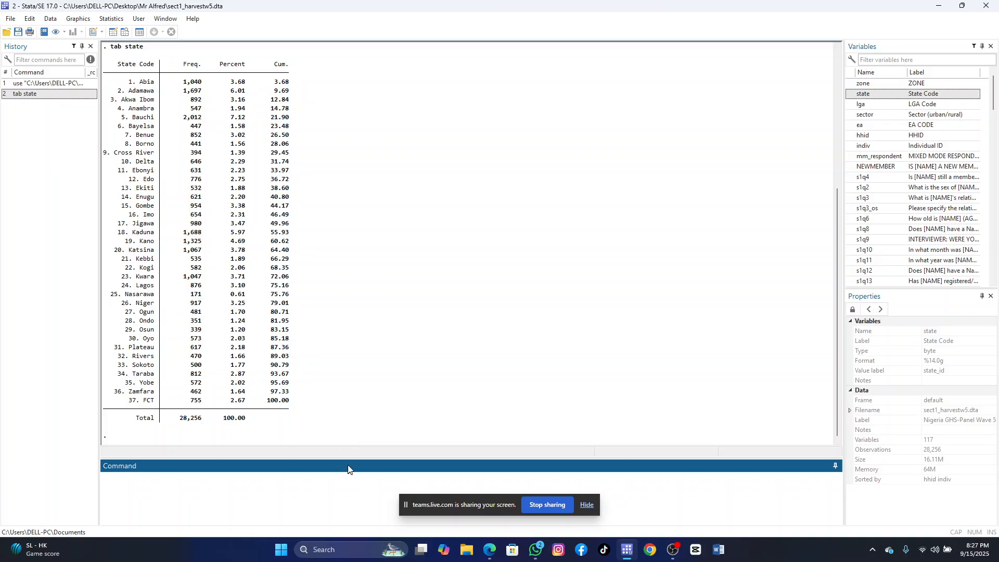
drag(352, 457, 462, 246)
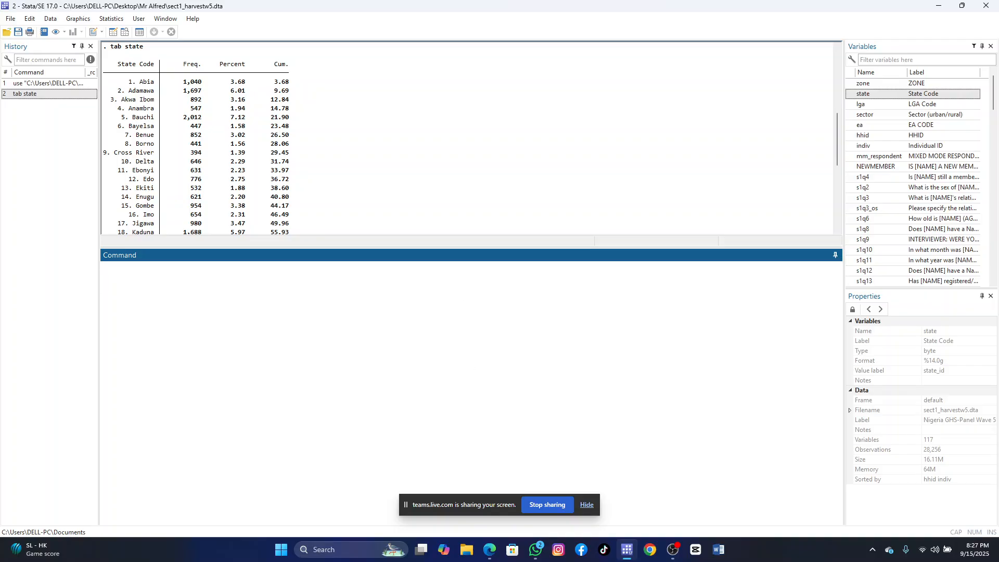
key(ctrl+8)
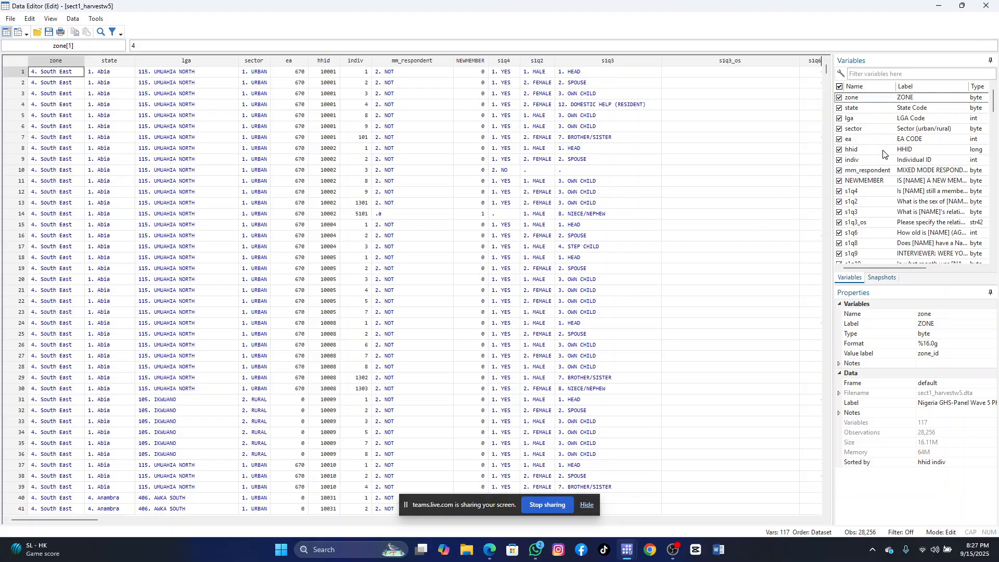
click(991, 6)
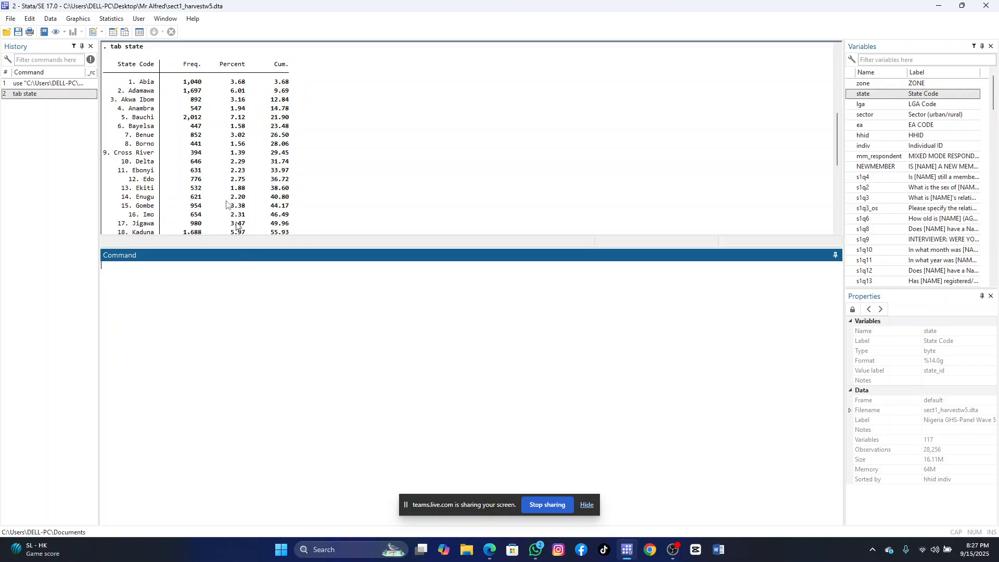
Run Describe data for the dataset in memory, leaving the variable selection empty to cover all variables
click(51, 19)
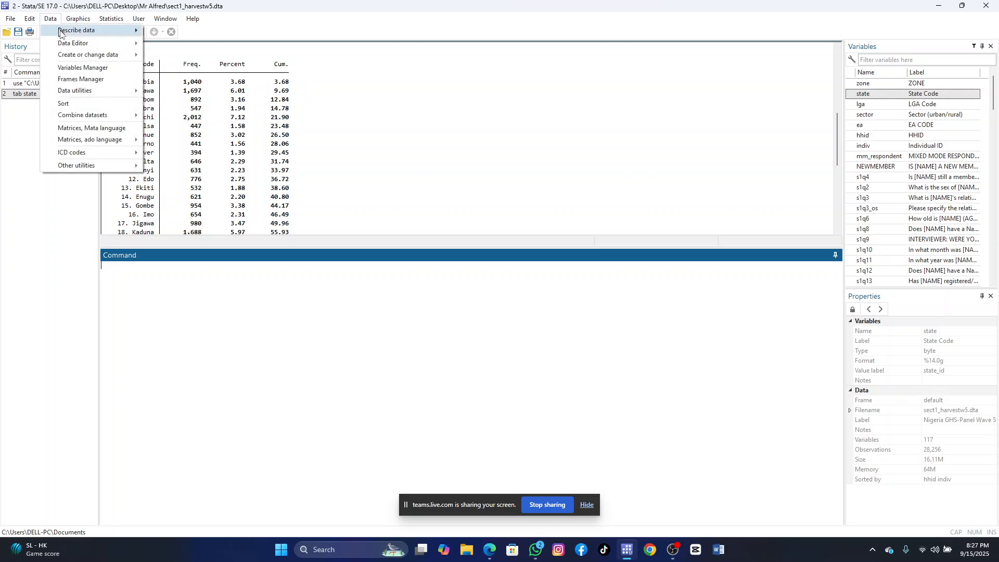
mouse_move(71, 45)
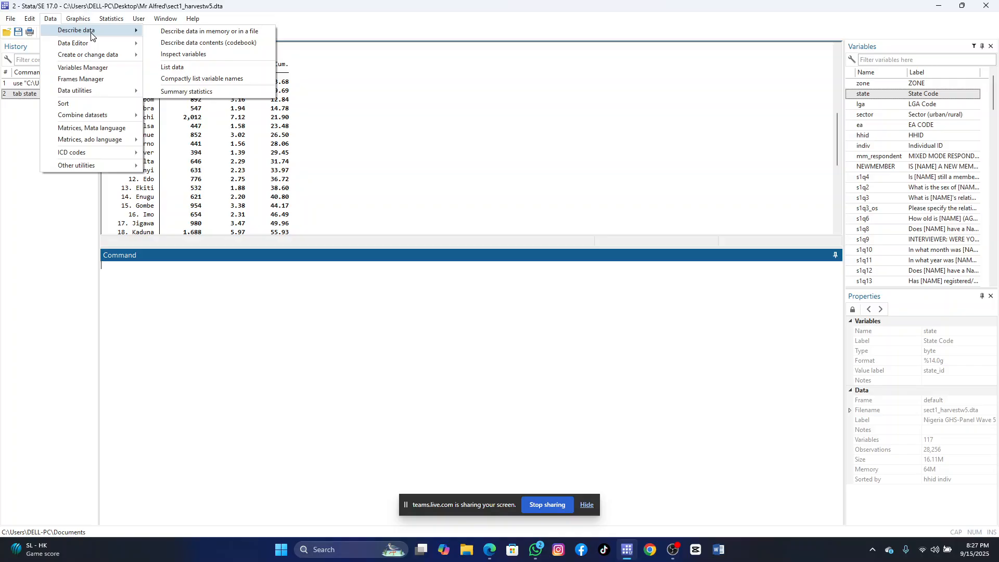
click(229, 34)
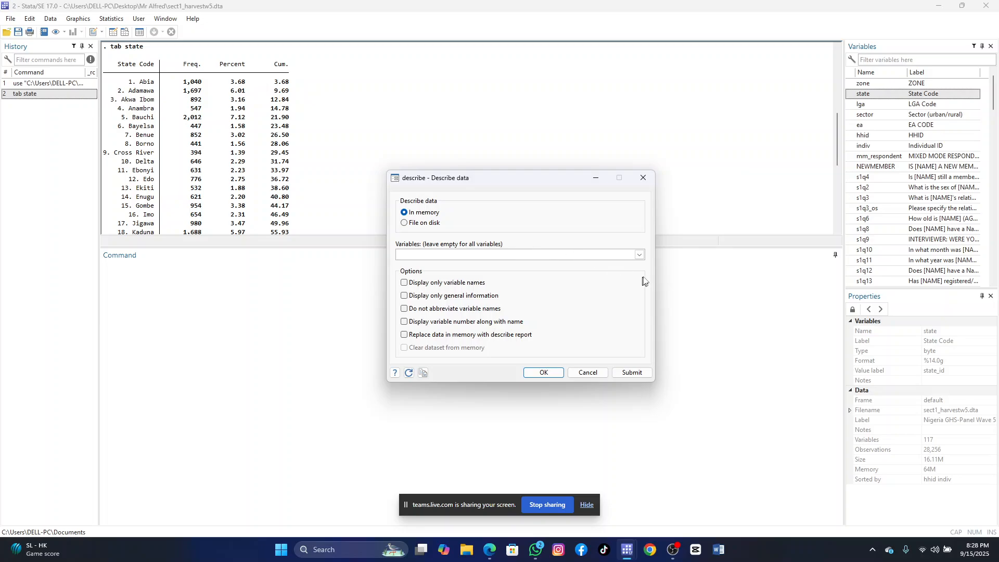
click(639, 255)
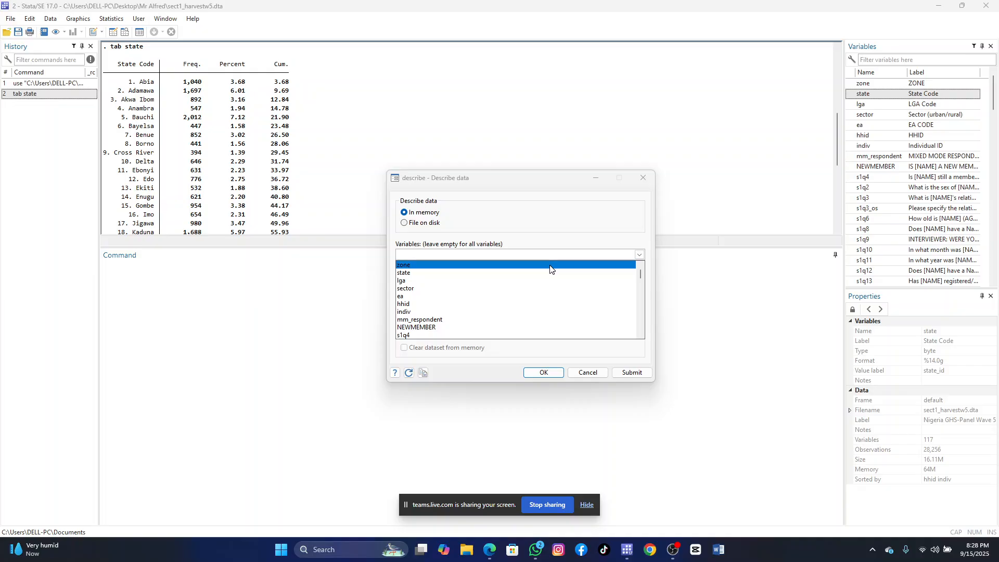
click(693, 354)
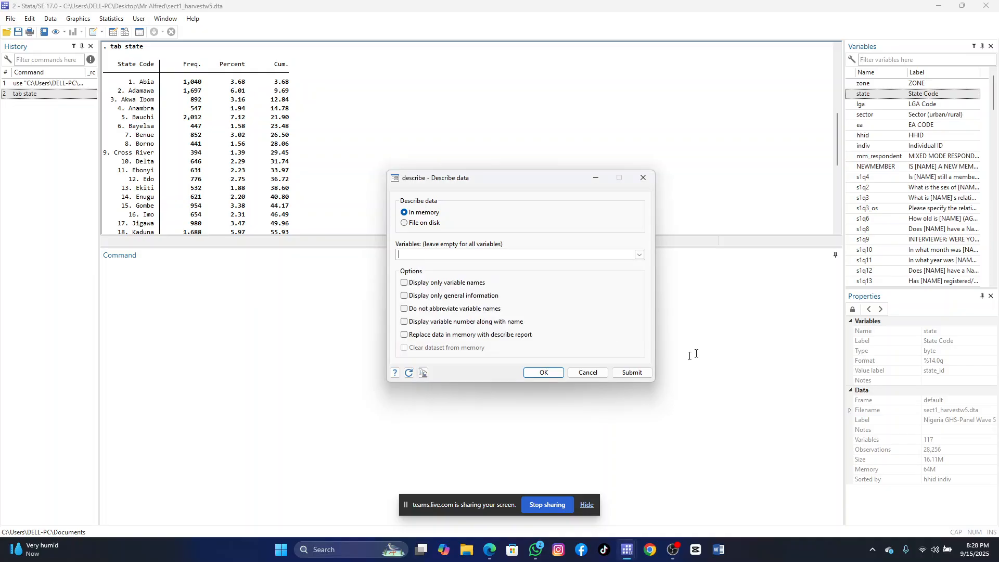
click(544, 373)
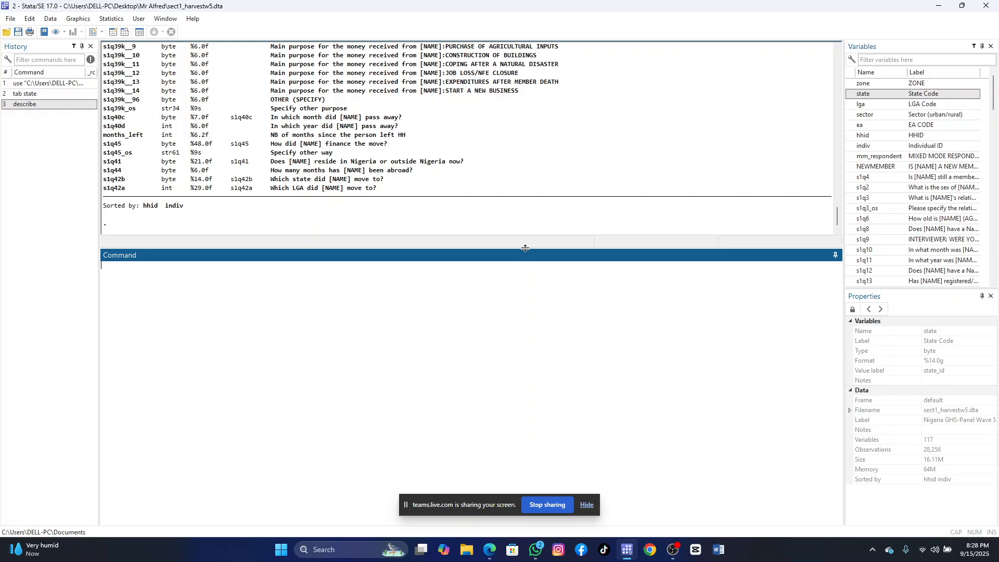
Enlarge the Results area and review the describe output from its end back to the dataset header and first variables
drag(524, 248, 524, 358)
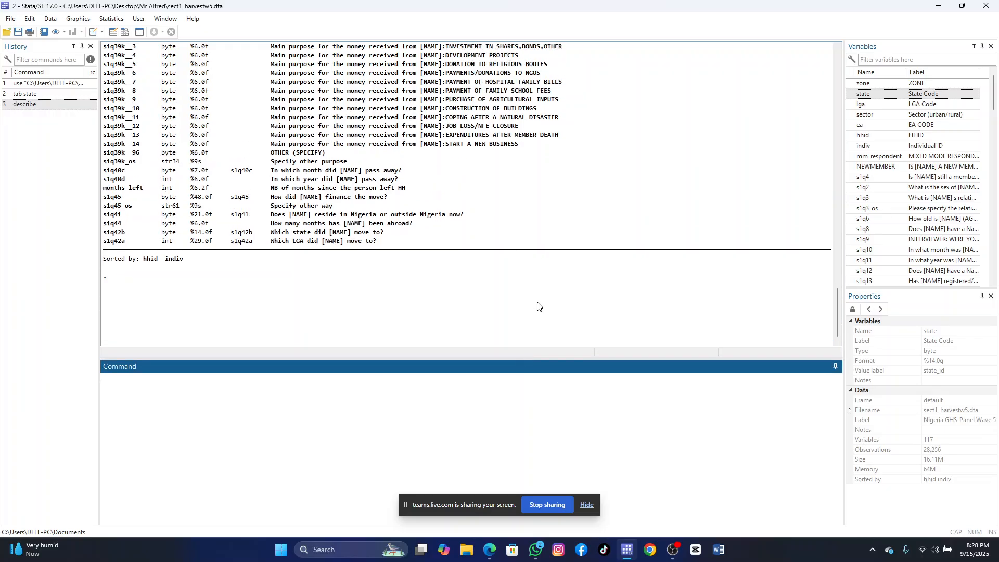
scroll(538, 305, up, 7)
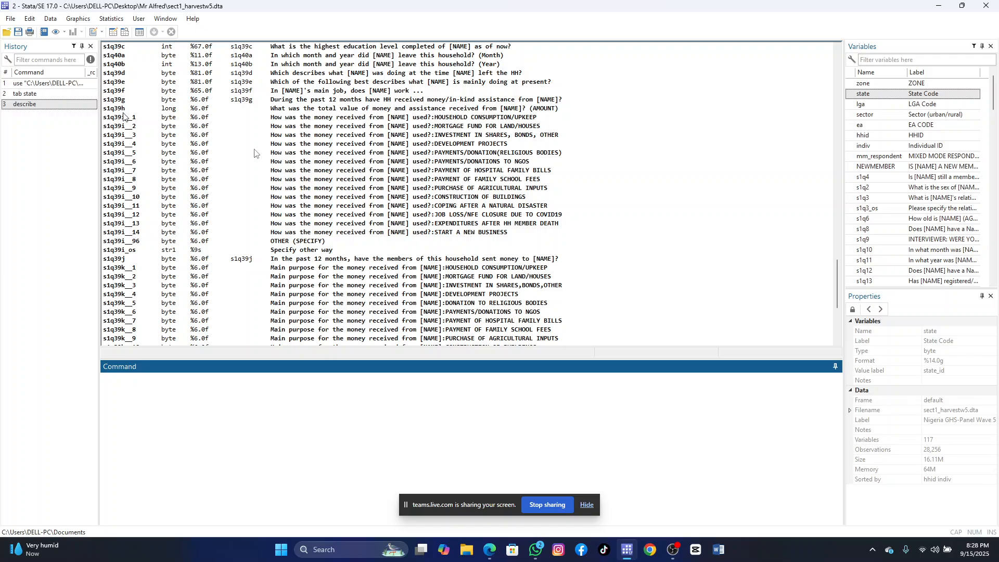
scroll(303, 151, up, 3)
scroll(302, 150, up, 6)
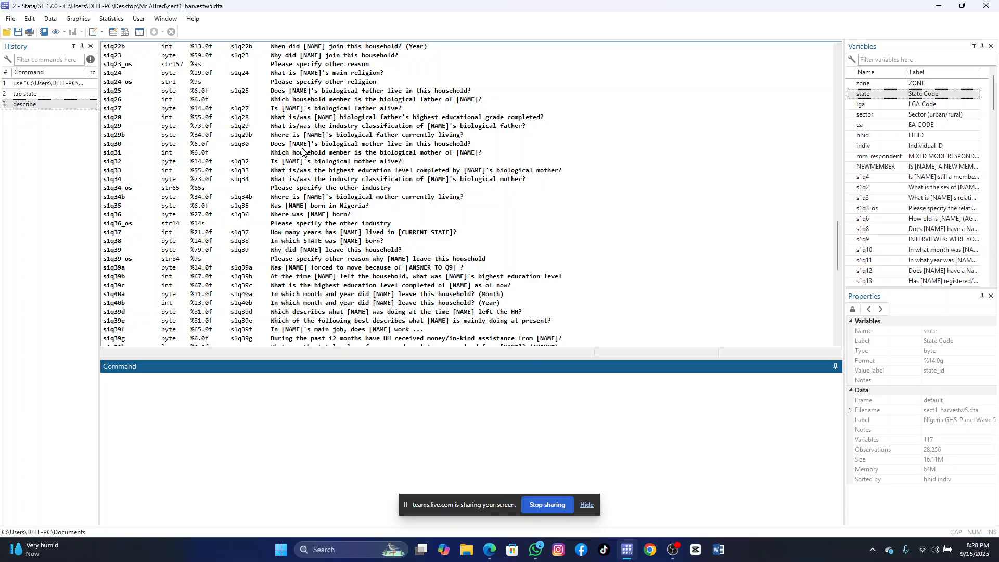
scroll(352, 210, up, 10)
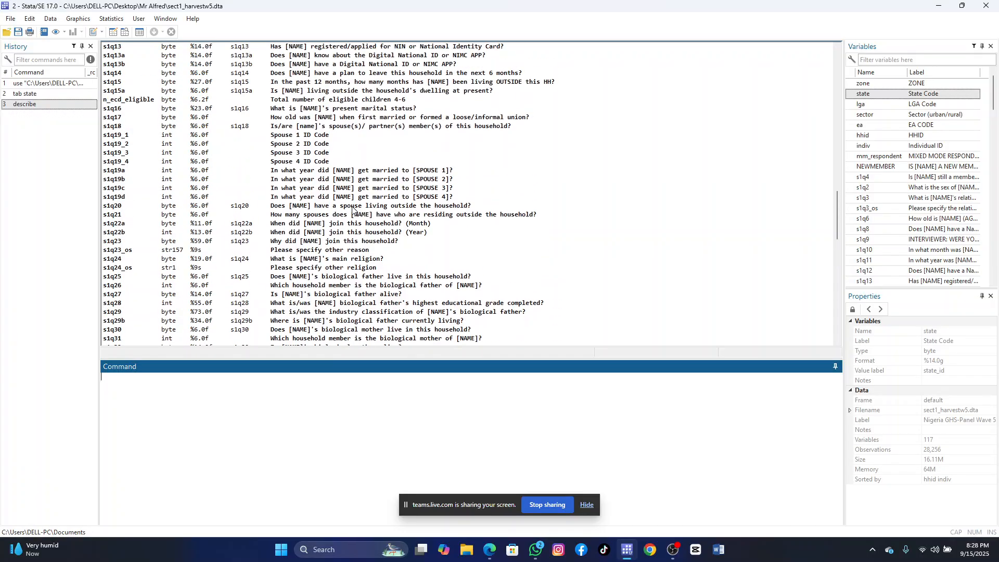
scroll(353, 210, up, 6)
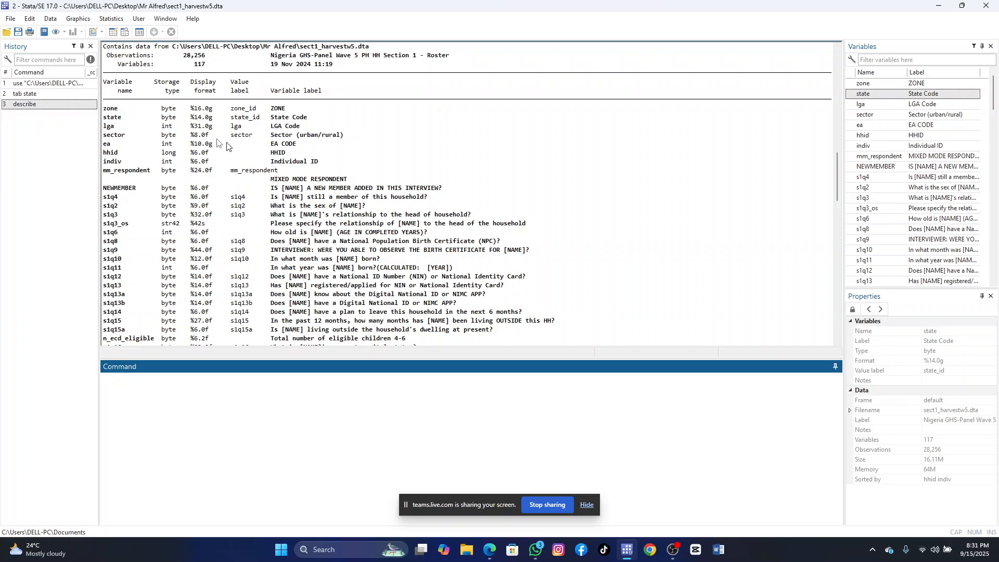
View the dataset in the Data Editor's browse mode, inspect the hhid column, and minimise the editor
click(50, 21)
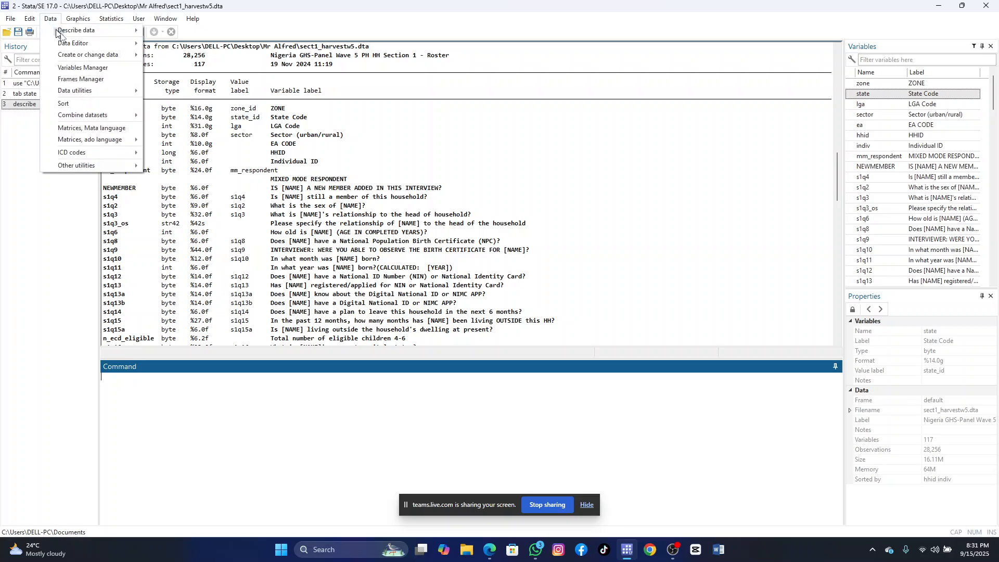
mouse_move(69, 50)
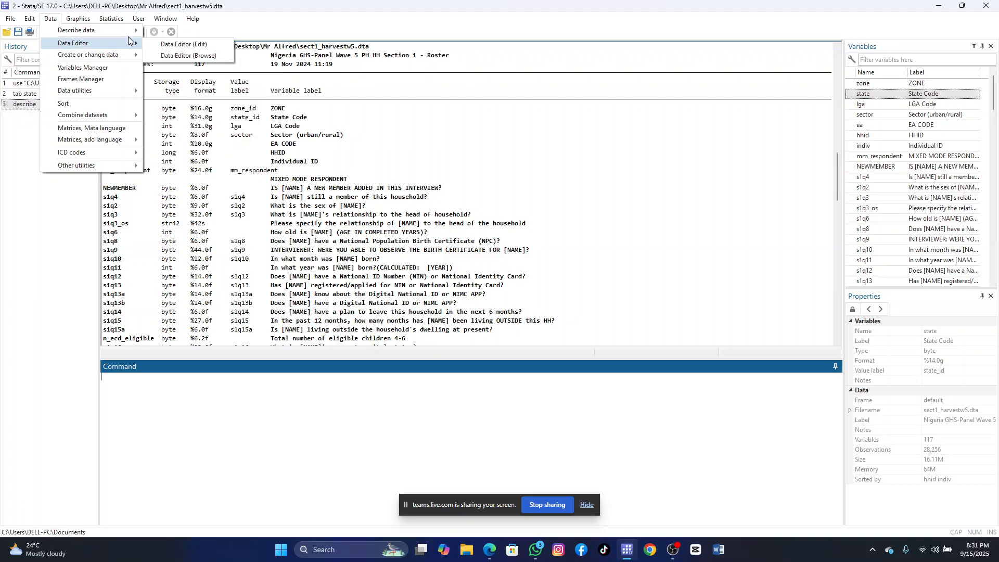
click(193, 55)
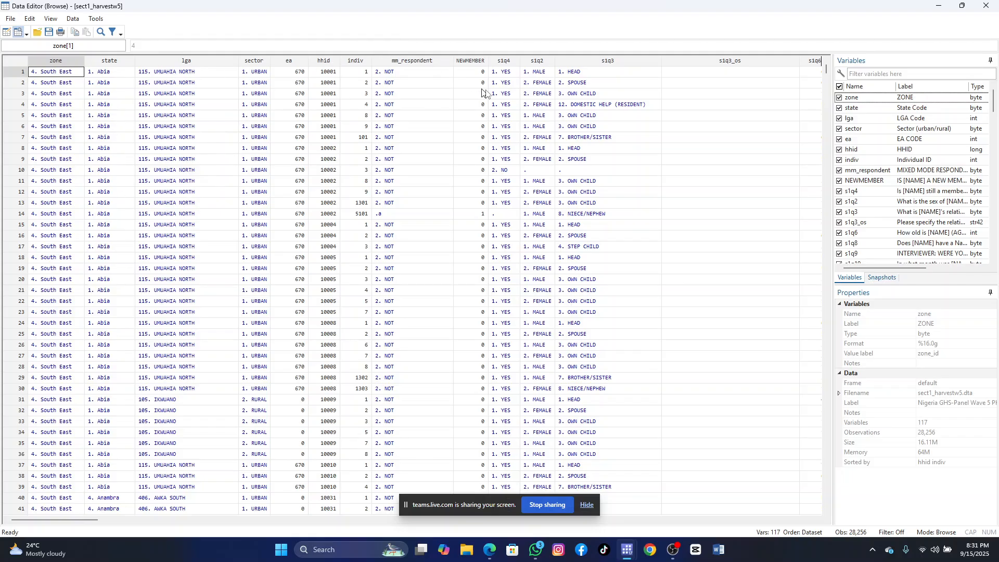
click(328, 68)
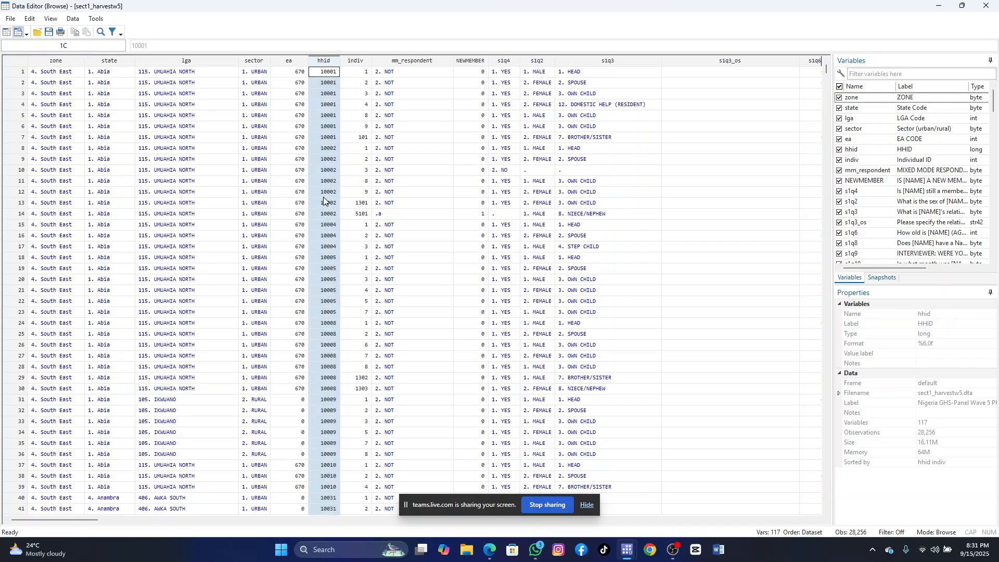
click(332, 92)
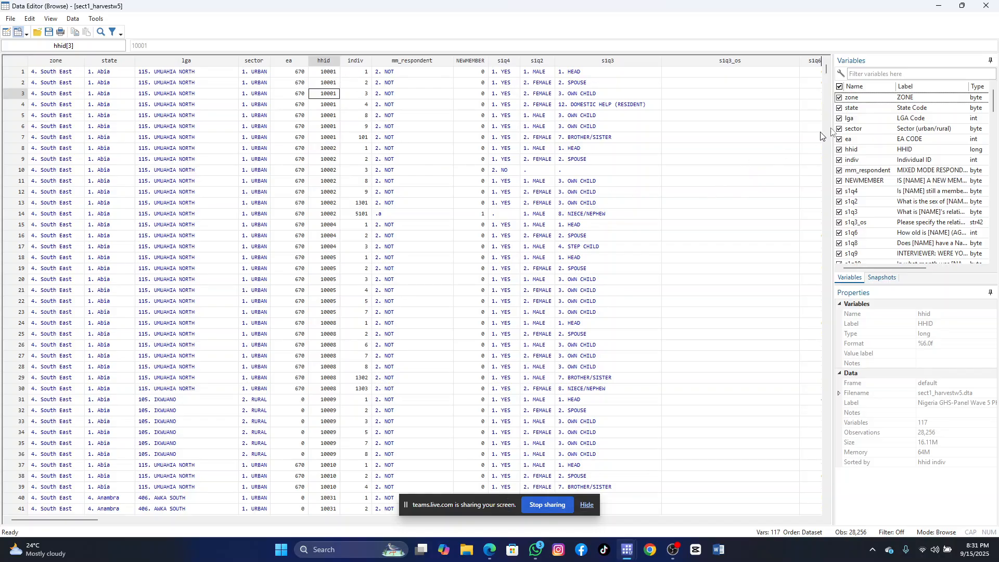
click(931, 9)
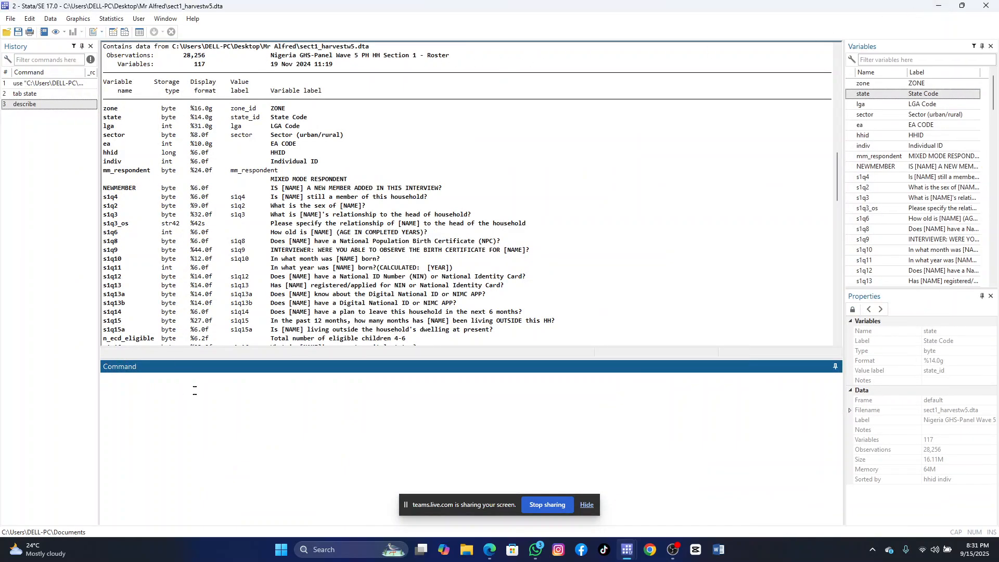
Write the command sort hhid in the Command area without running it, picking hhid from the variable list
text(sort)
mouse_move(852, 86)
mouse_move(851, 139)
click(851, 136)
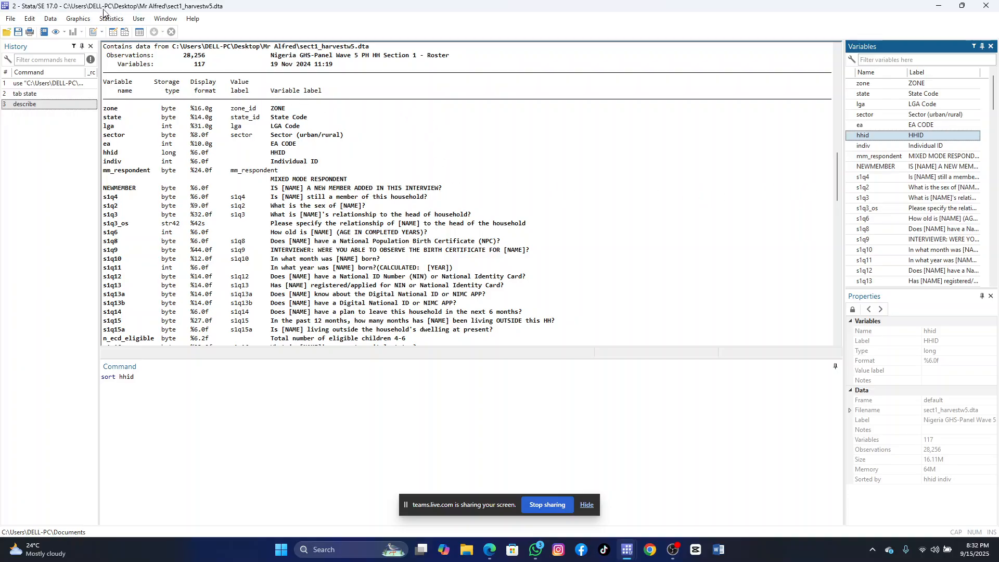
Sort the dataset by hhid using the Sort data dialog with the standard ascending option
click(50, 19)
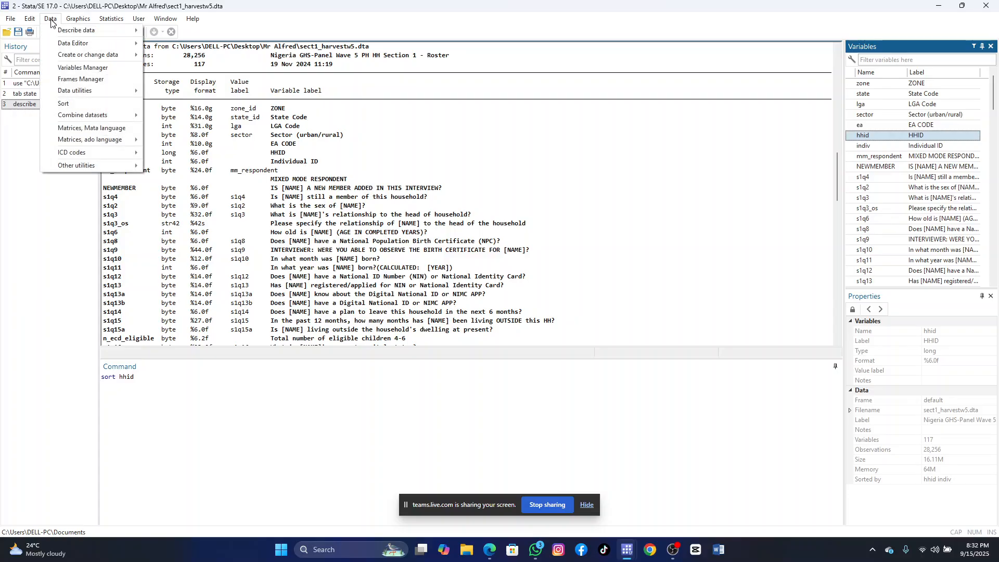
click(87, 104)
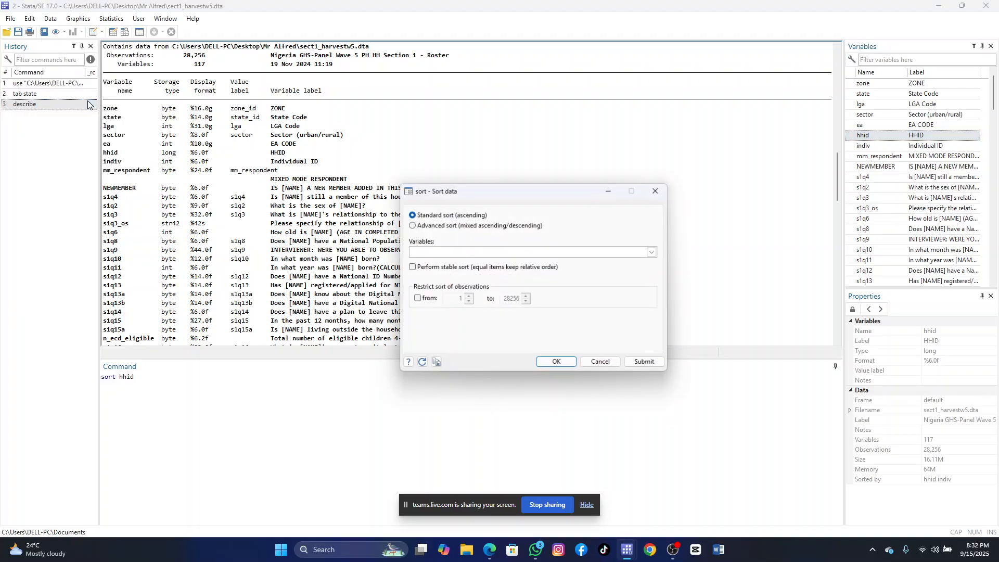
click(652, 253)
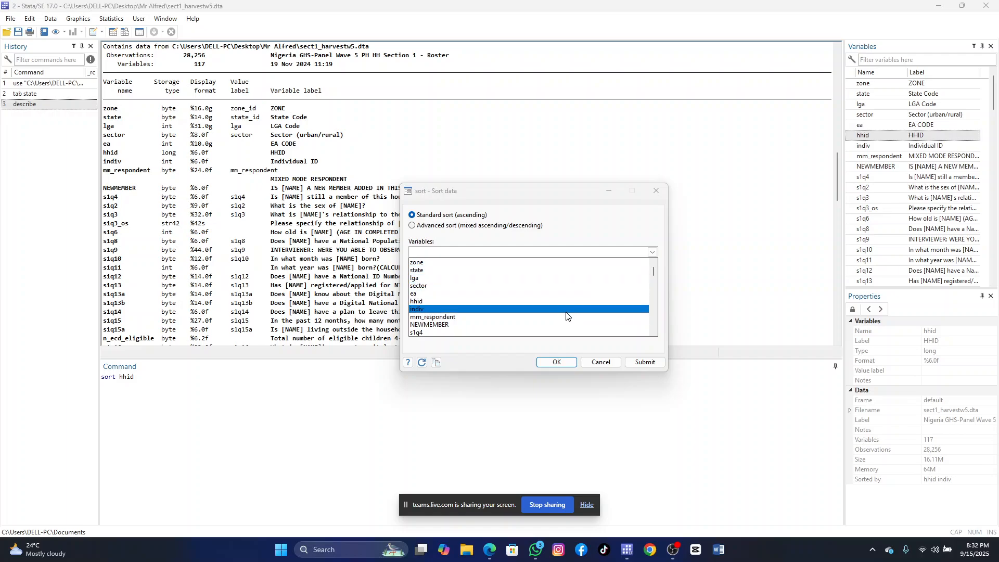
click(564, 301)
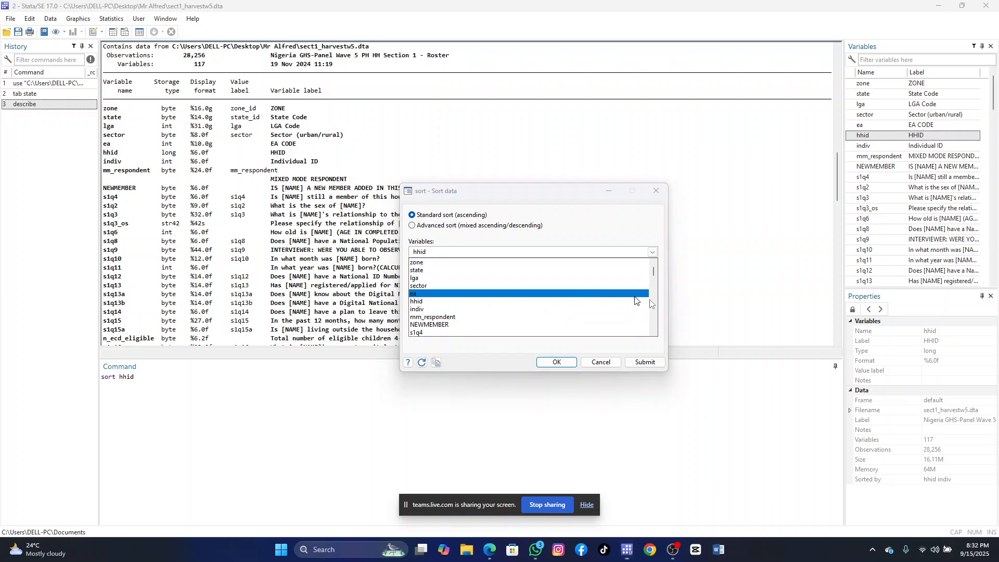
click(691, 303)
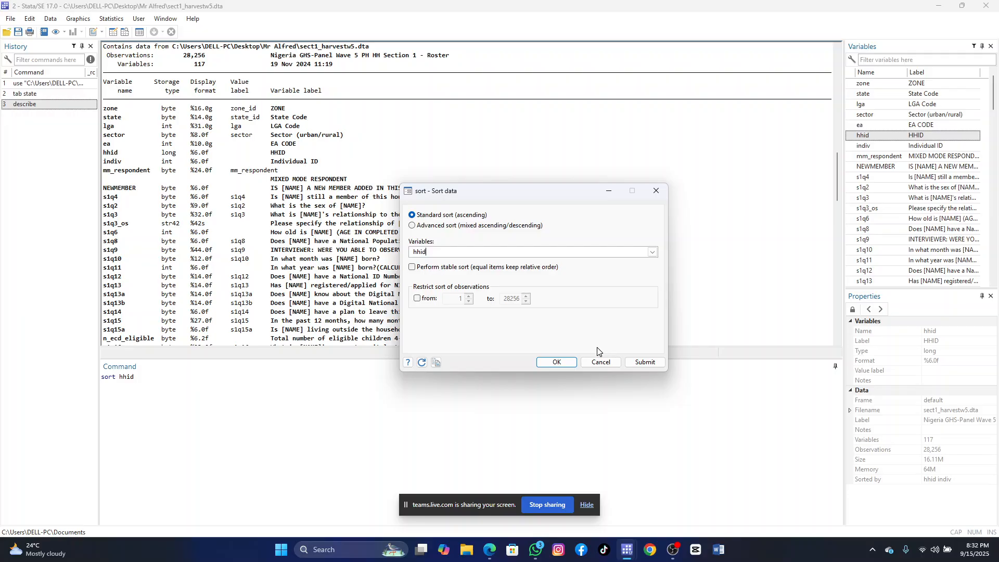
click(556, 362)
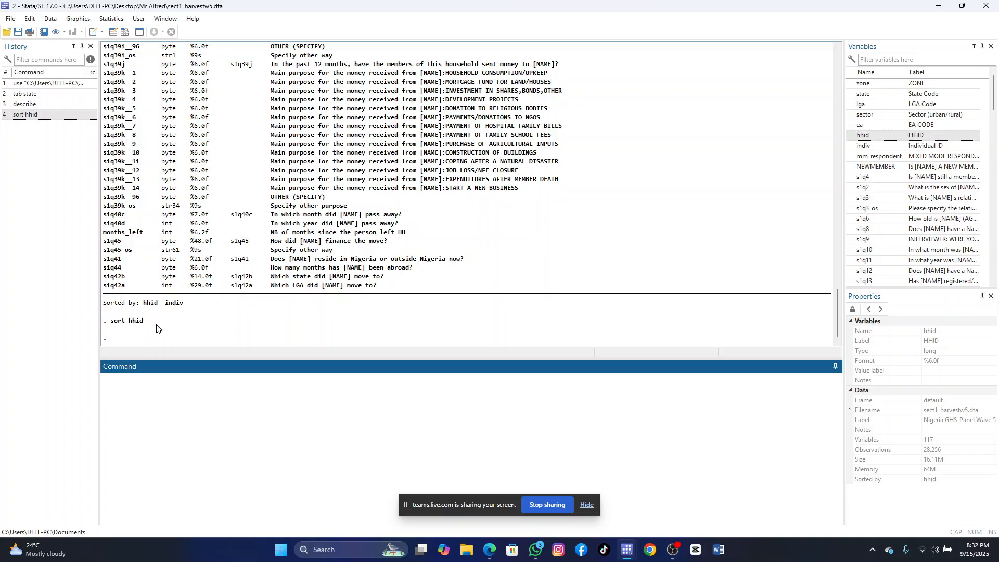
Return to the Data Editor and examine the rows ordered by household ID
key(alt+Tab)
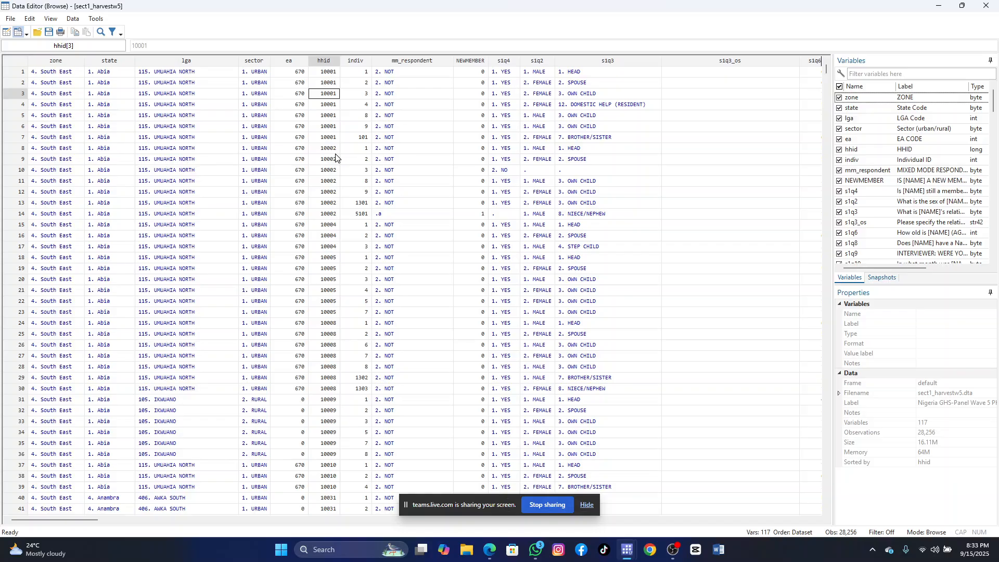
scroll(335, 195, down, 5)
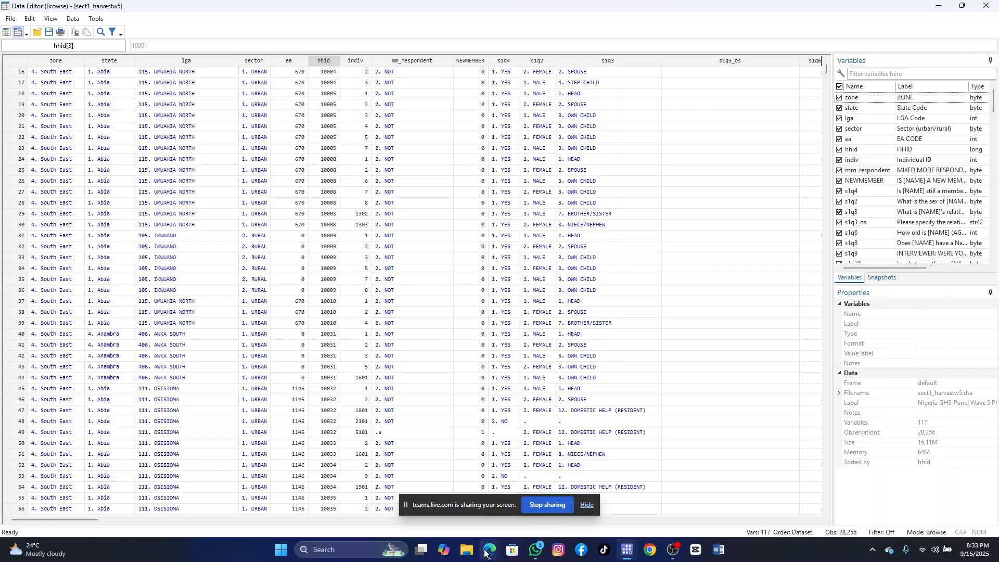
Check the Teams meeting, return to the Data Editor and review the first households' IDs in the hhid column
mouse_move(486, 551)
click(463, 507)
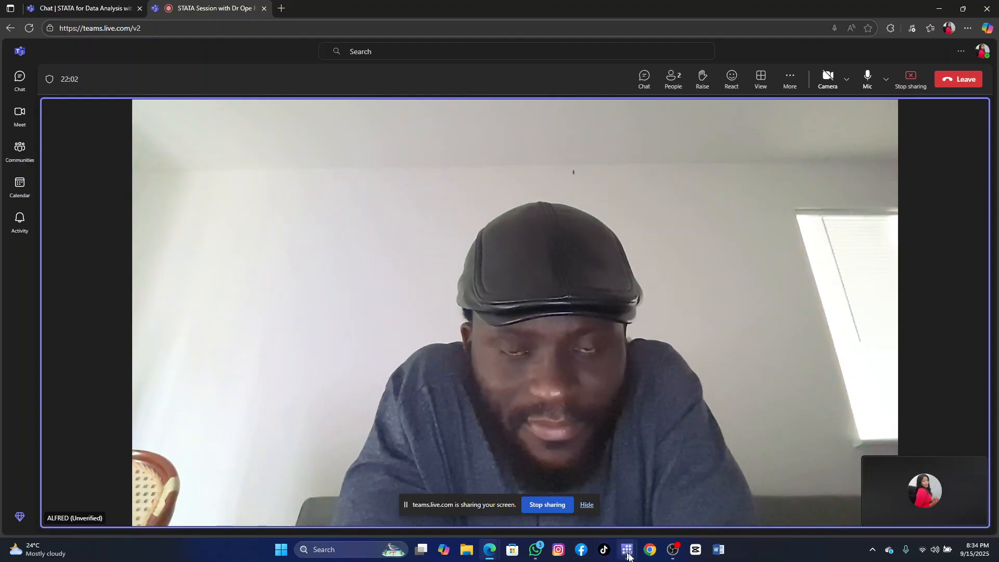
mouse_move(626, 549)
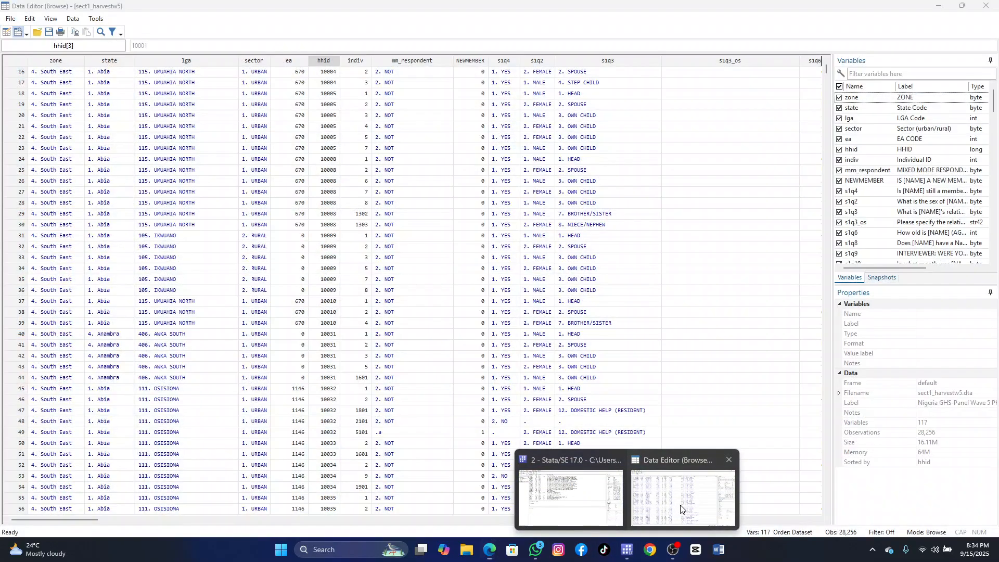
click(657, 512)
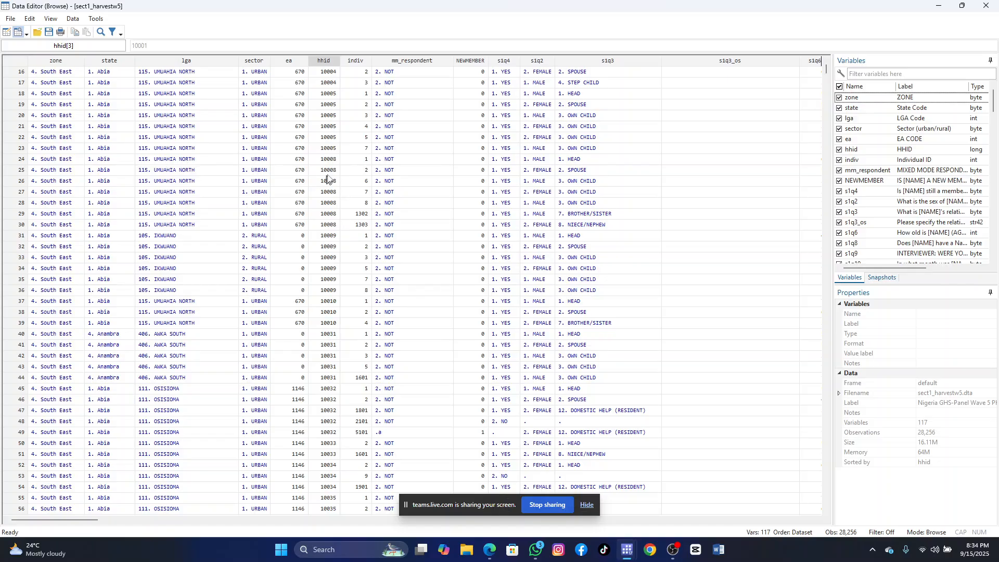
scroll(366, 208, up, 5)
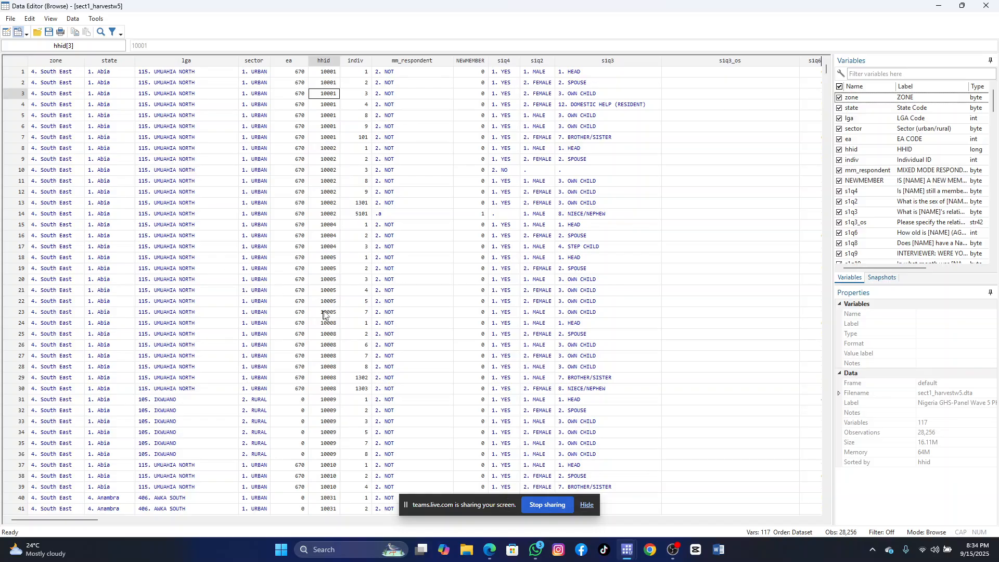
scroll(485, 279, down, 4)
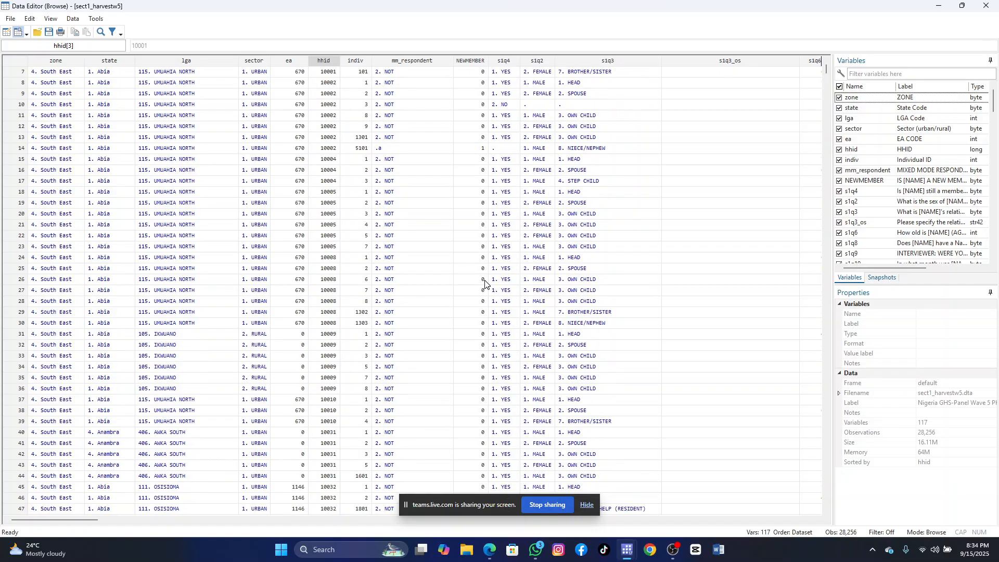
scroll(484, 300, up, 4)
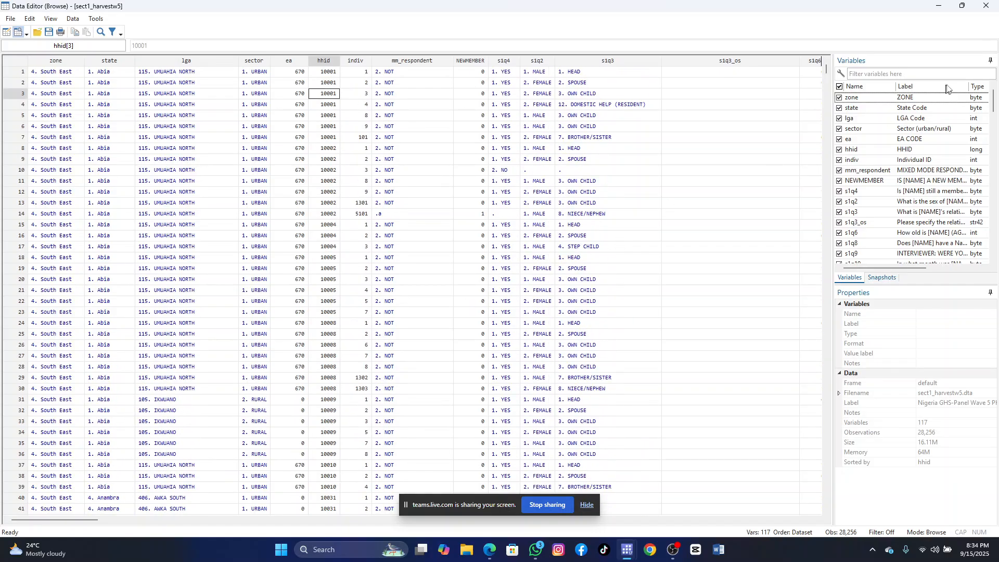
Minimise the Data Editor and bring the main Stata window back up from the Teams meeting
click(941, 6)
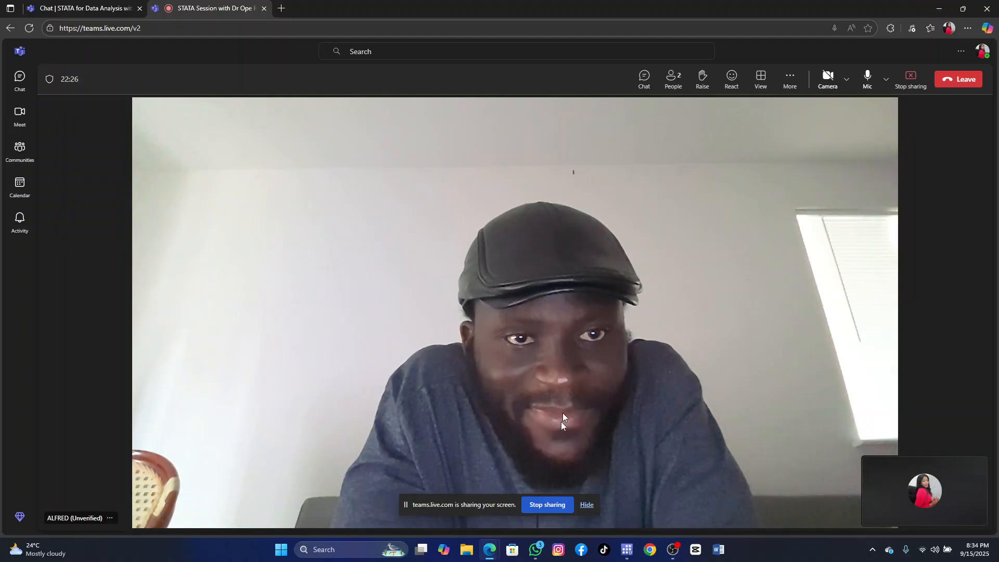
mouse_move(627, 549)
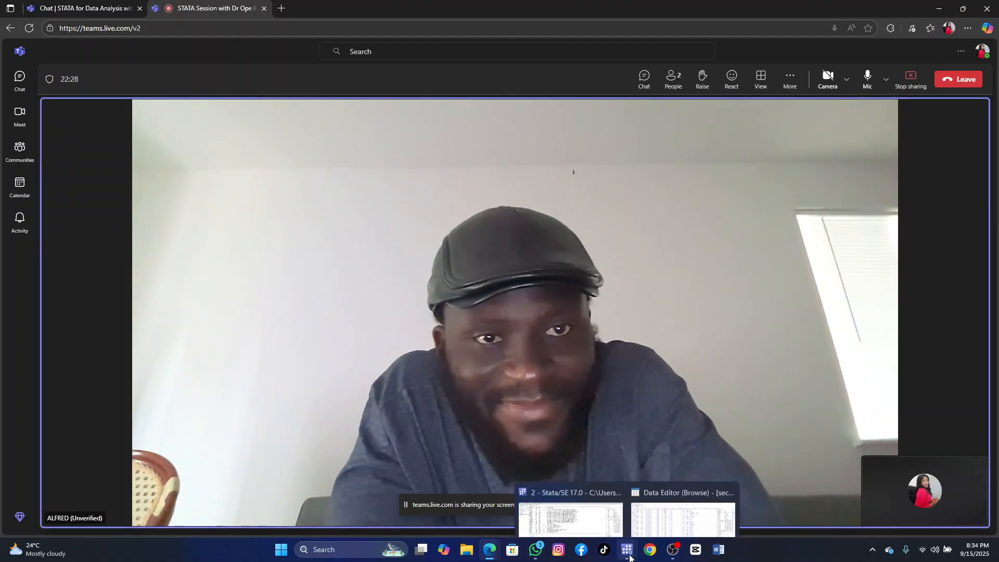
click(589, 503)
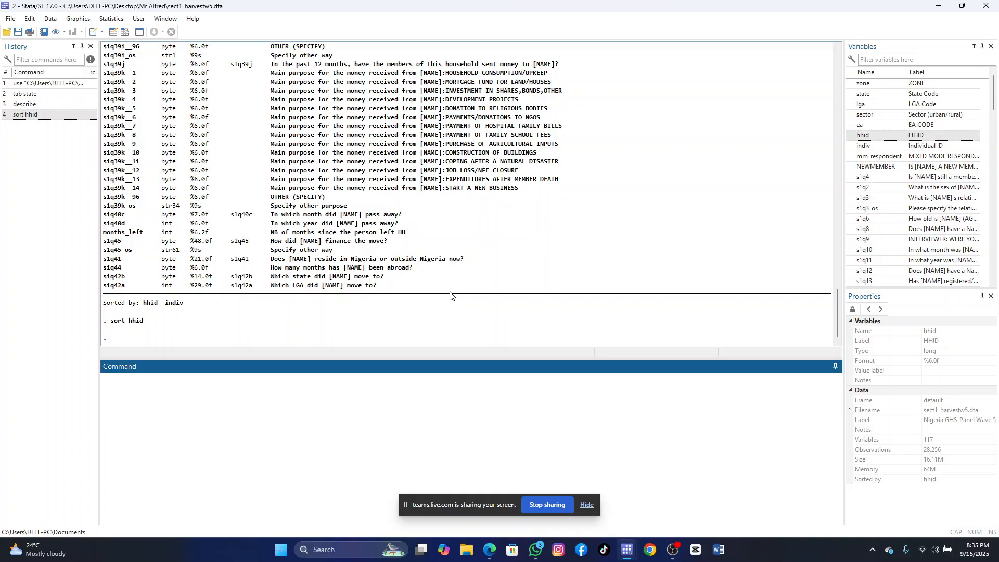
Return to the Data Editor and examine the household IDs from the first observation down past row 300
key(alt+Tab)
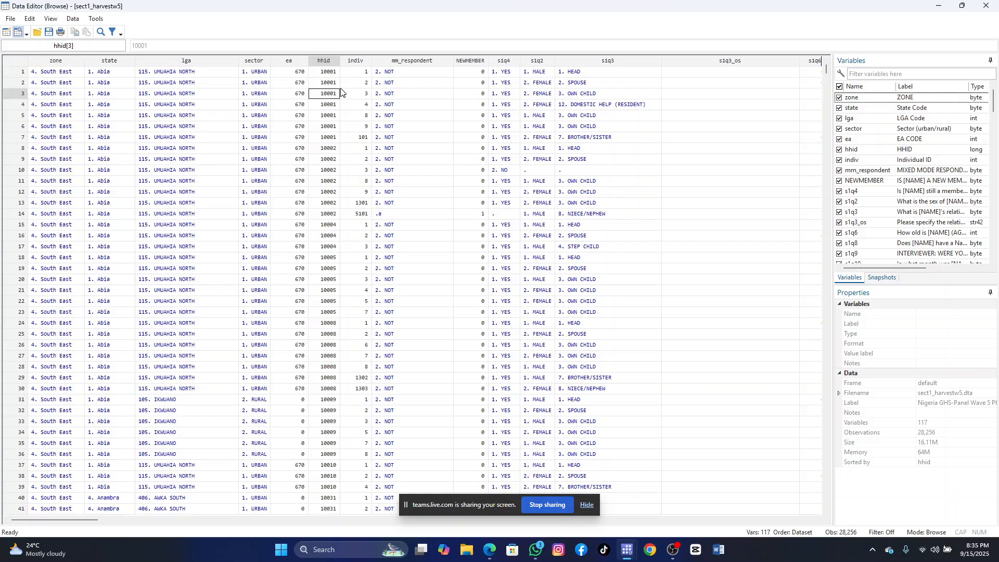
click(333, 72)
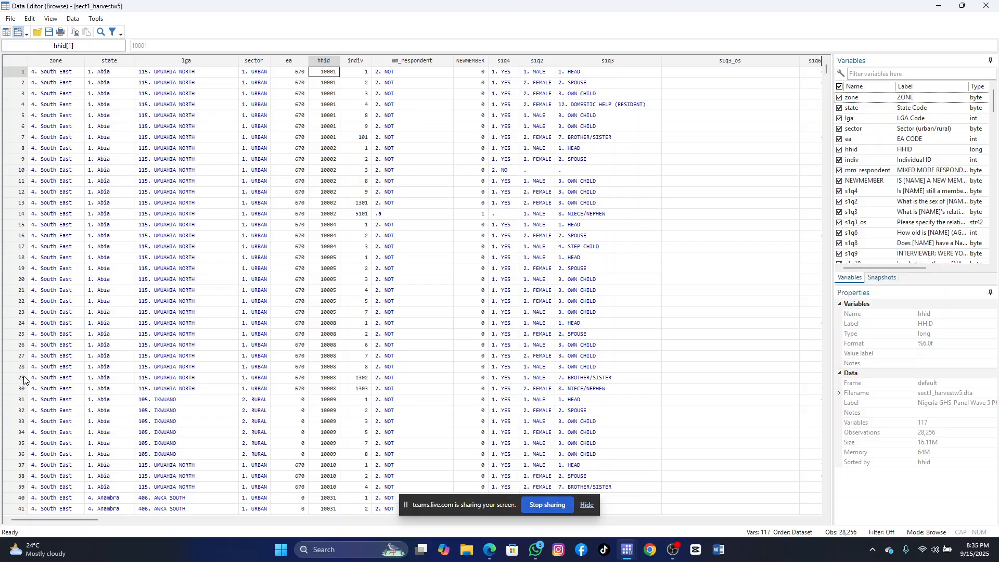
scroll(24, 380, down, 16)
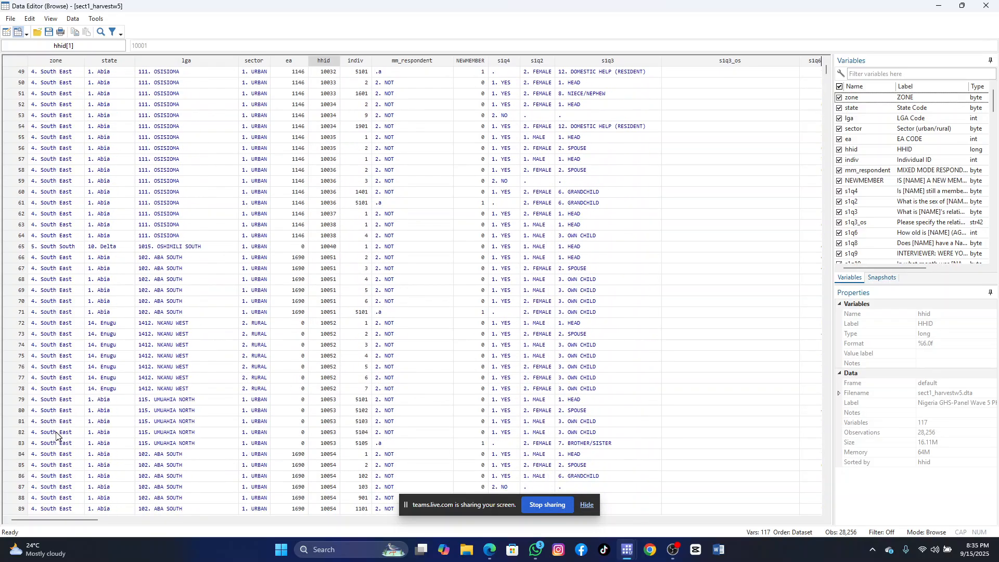
scroll(56, 434, down, 20)
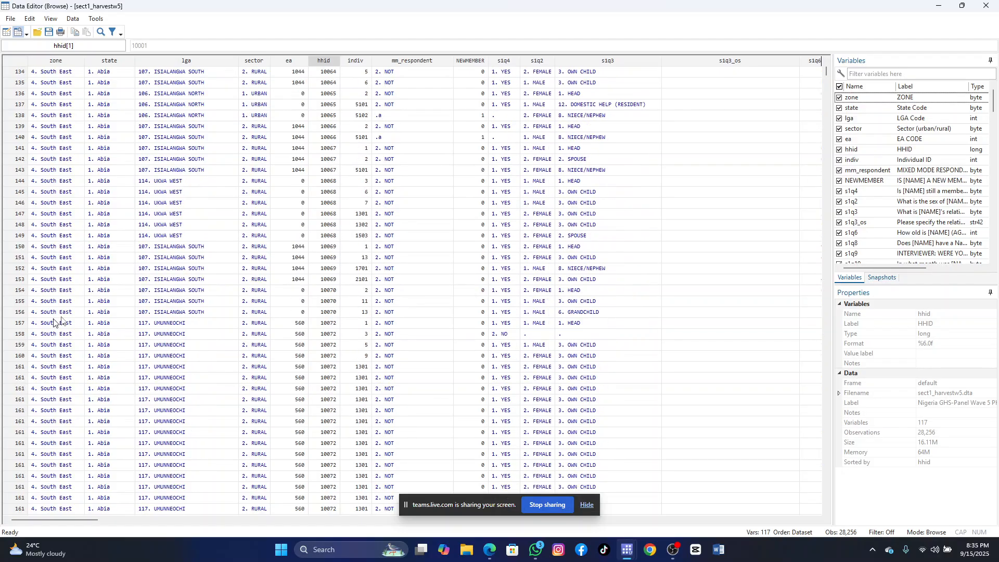
scroll(53, 321, down, 20)
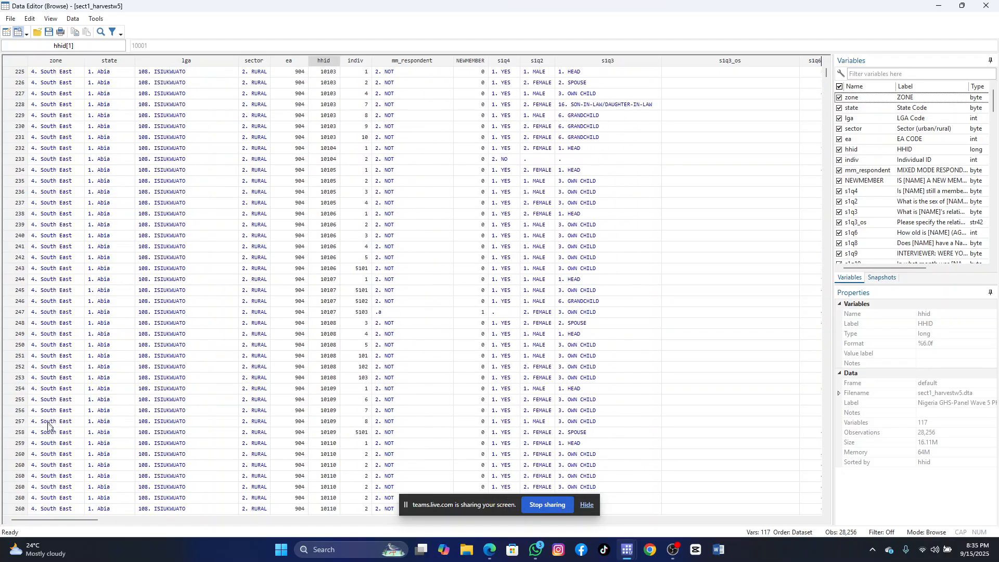
scroll(47, 425, down, 18)
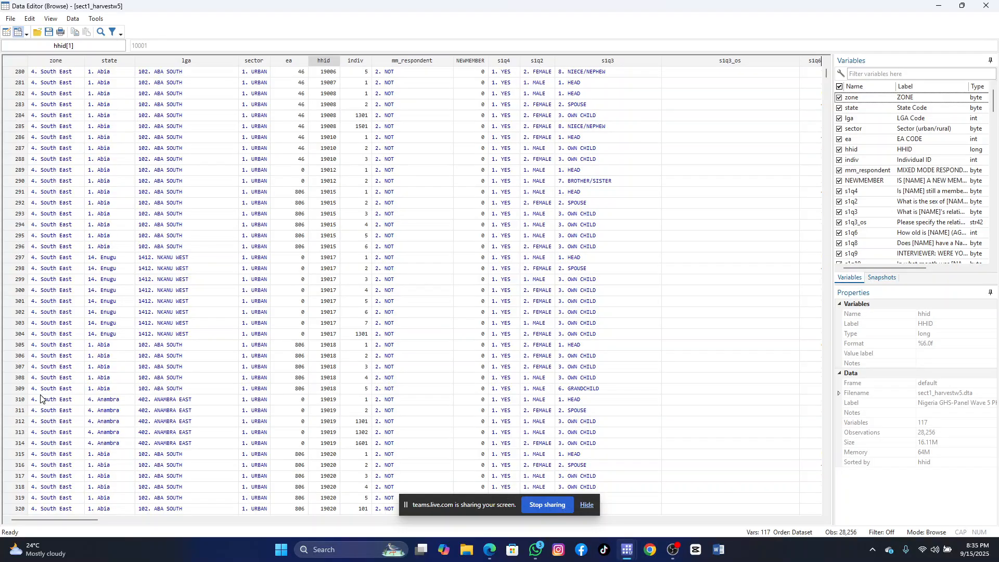
scroll(38, 401, down, 6)
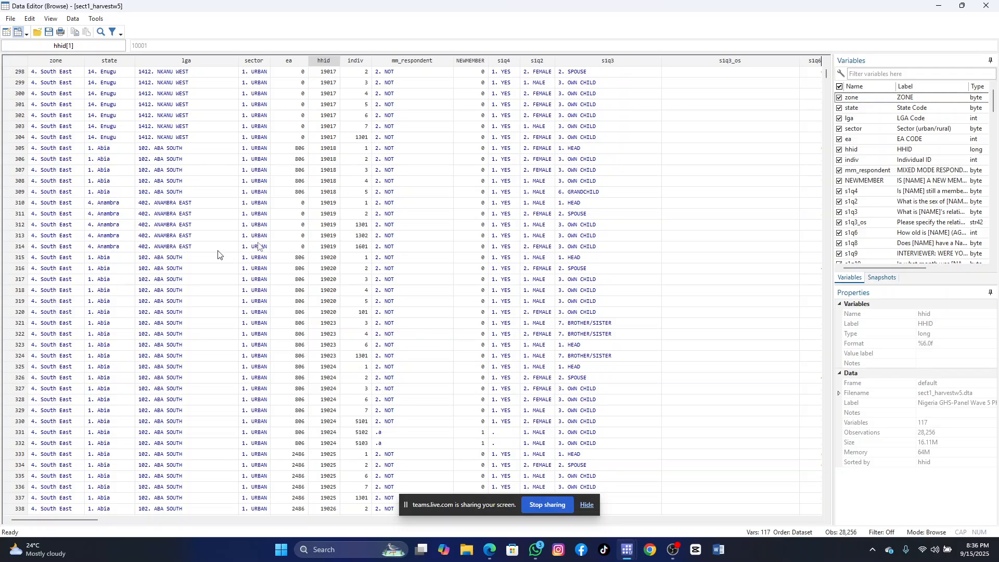
Close the browse view and reopen the dataset in the Data Editor's edit mode
click(989, 5)
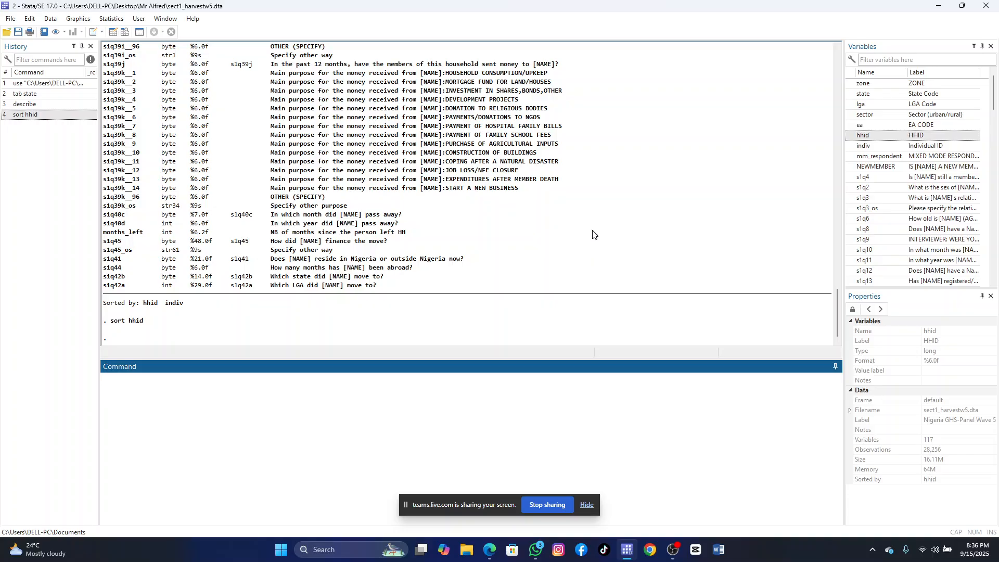
key(ctrl+8)
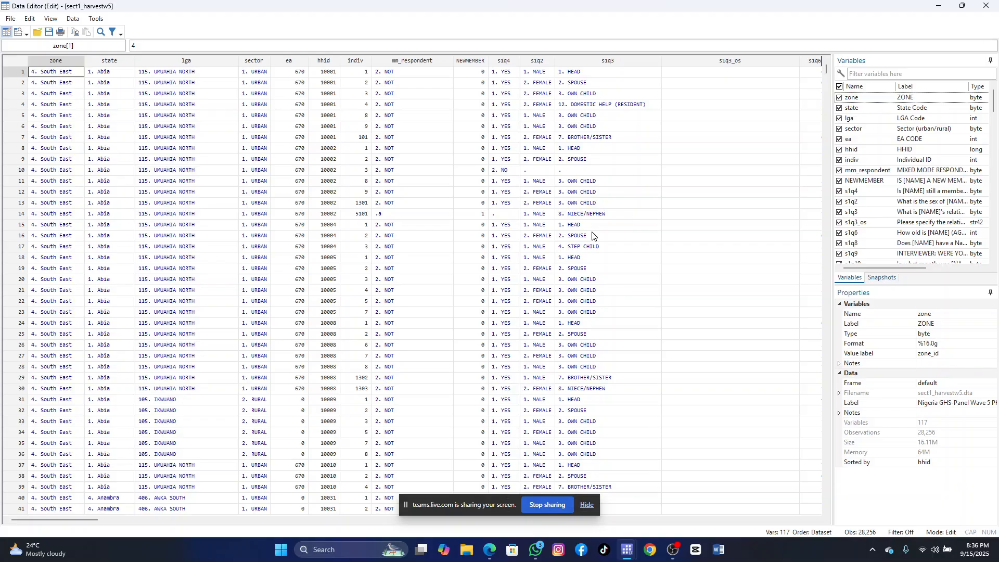
Stop sharing the screen in the Teams meeting and minimise the Data Editor and main Stata windows
mouse_move(535, 549)
click(551, 505)
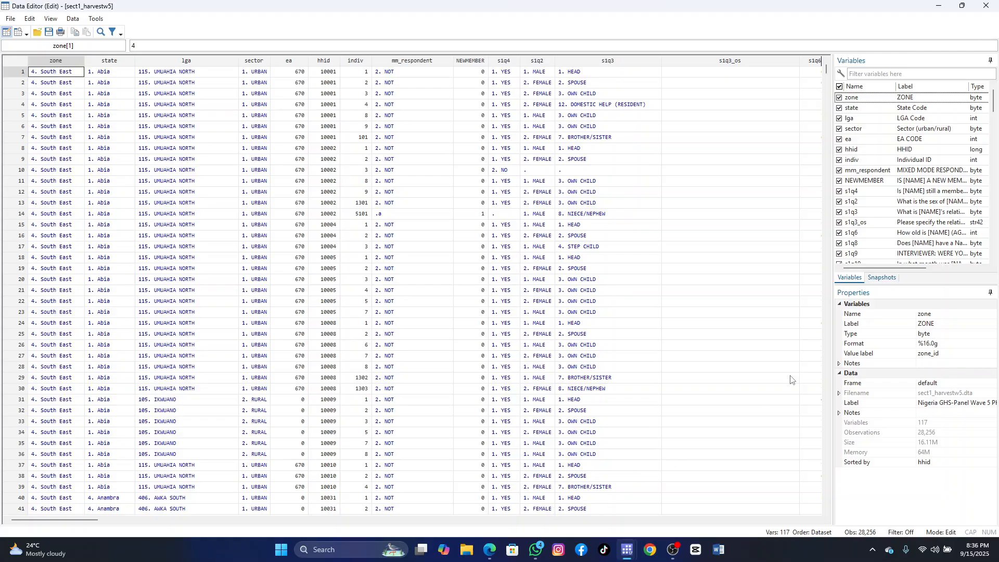
click(939, 5)
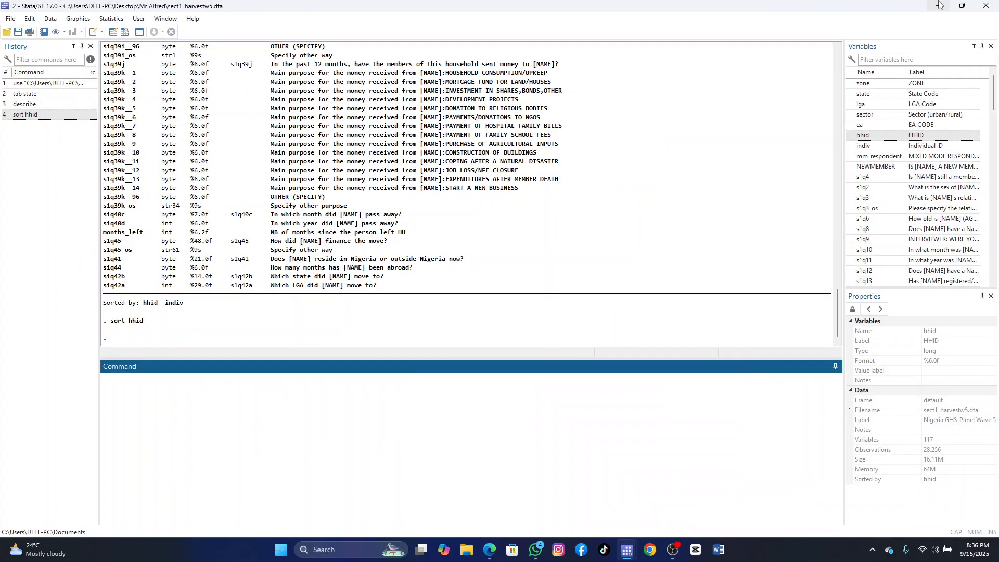
click(939, 4)
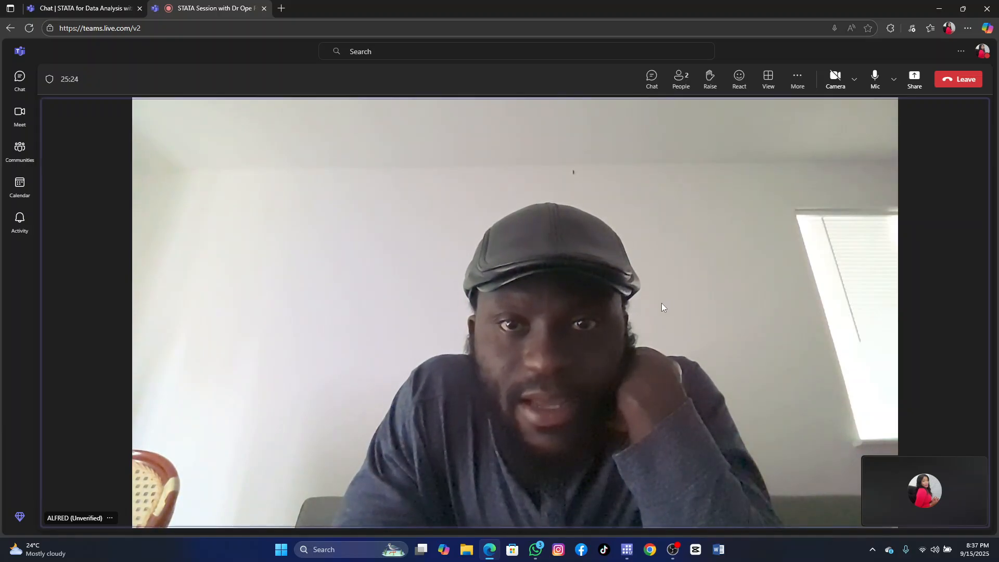
Check the recording status in OBS and return to the Teams meeting
click(672, 550)
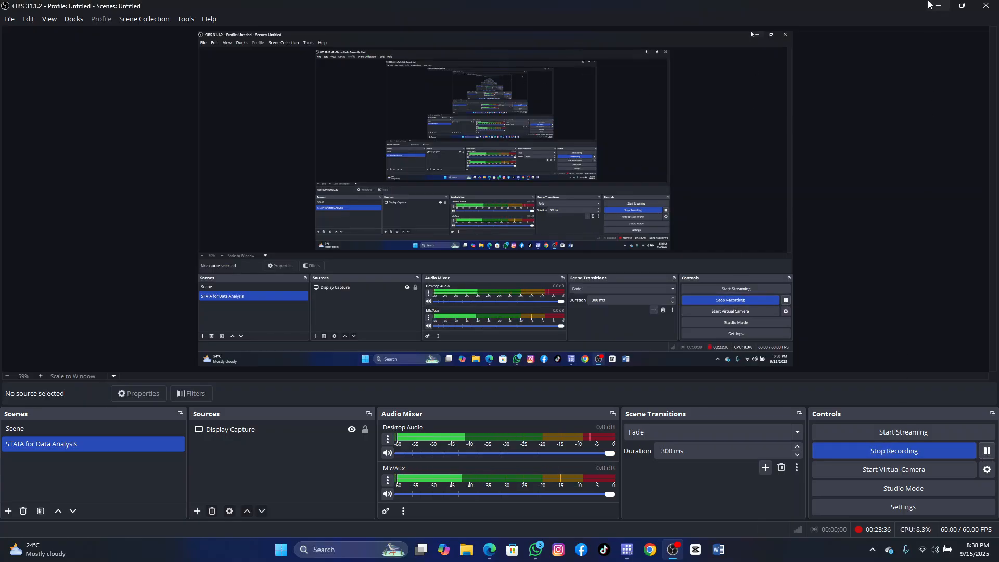
click(937, 6)
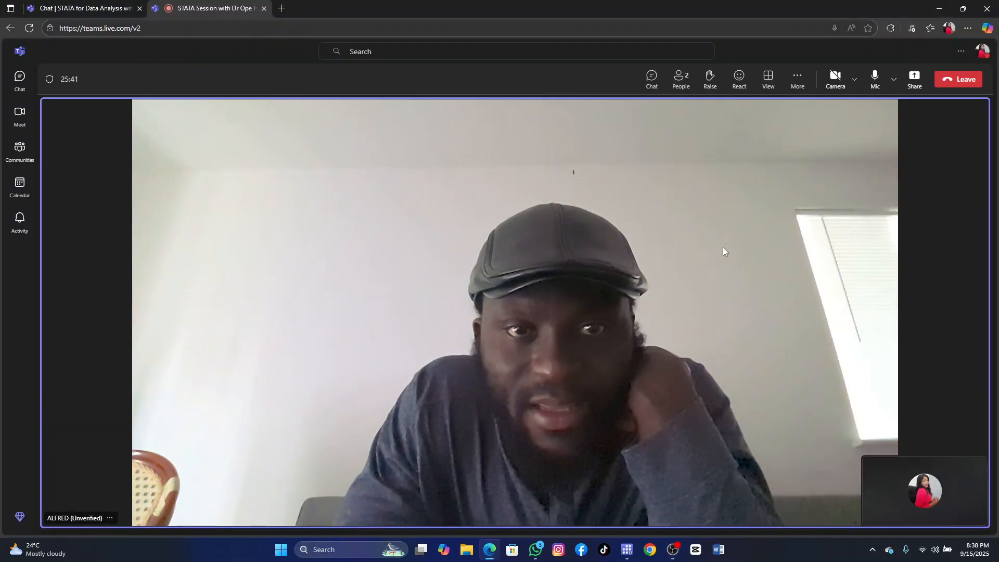
click(916, 82)
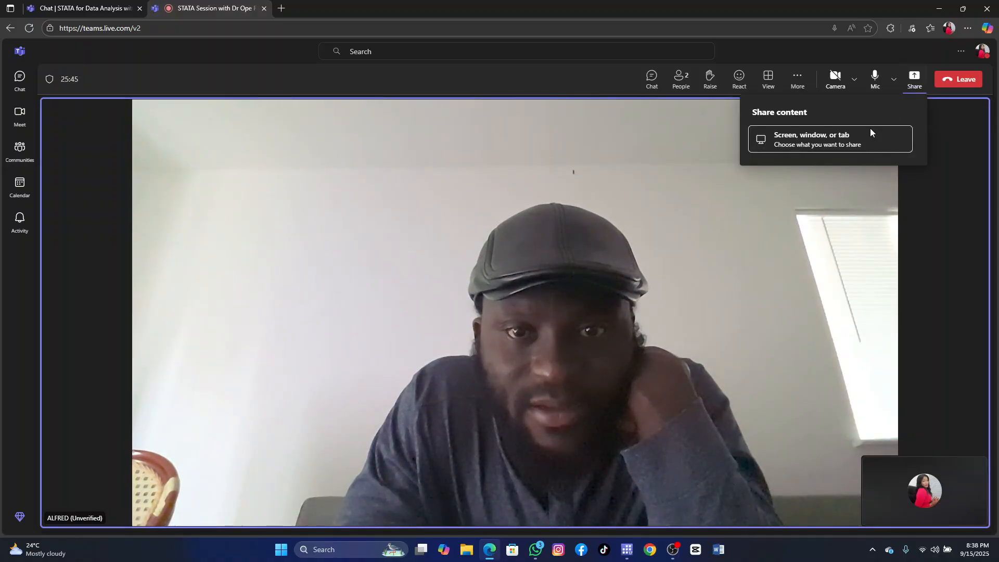
click(831, 138)
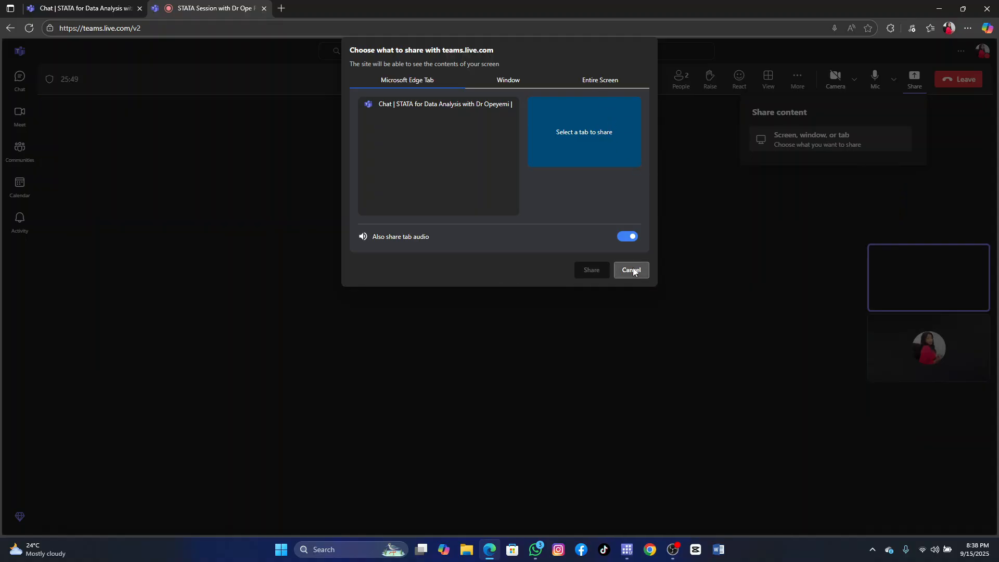
click(631, 269)
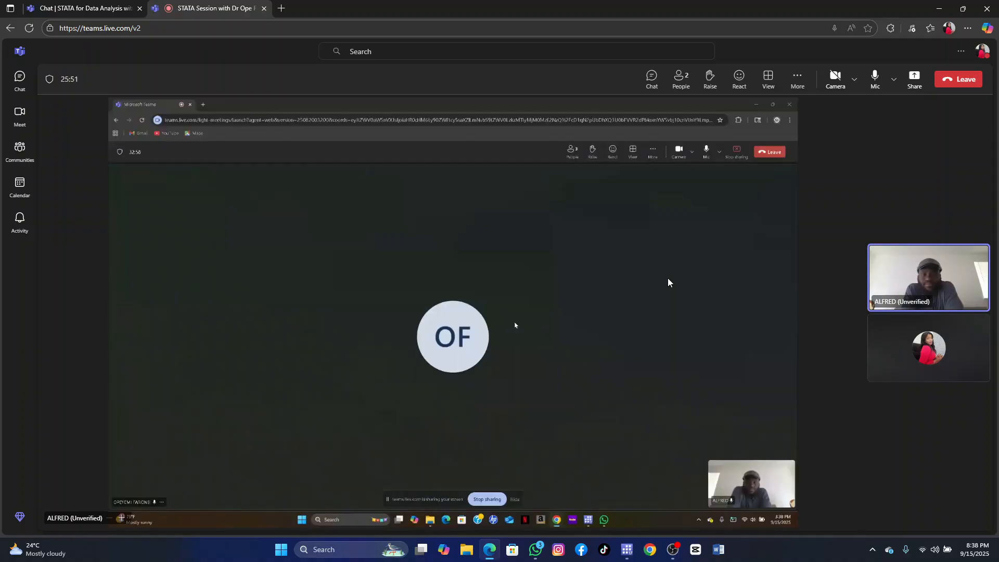
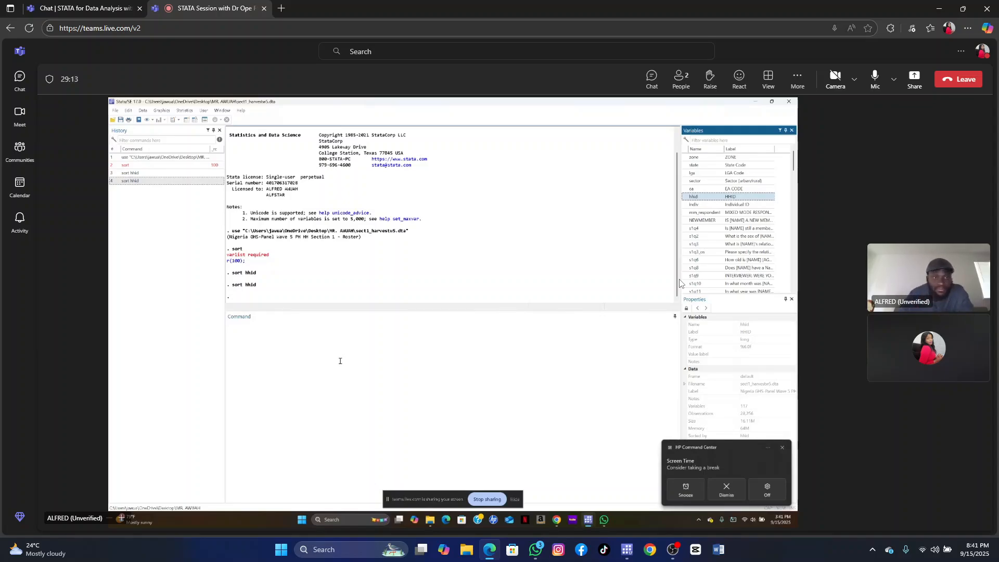
Browse the sorted dataset in the Data Editor of the shared Stata session and check the recording in OBS
click(253, 331)
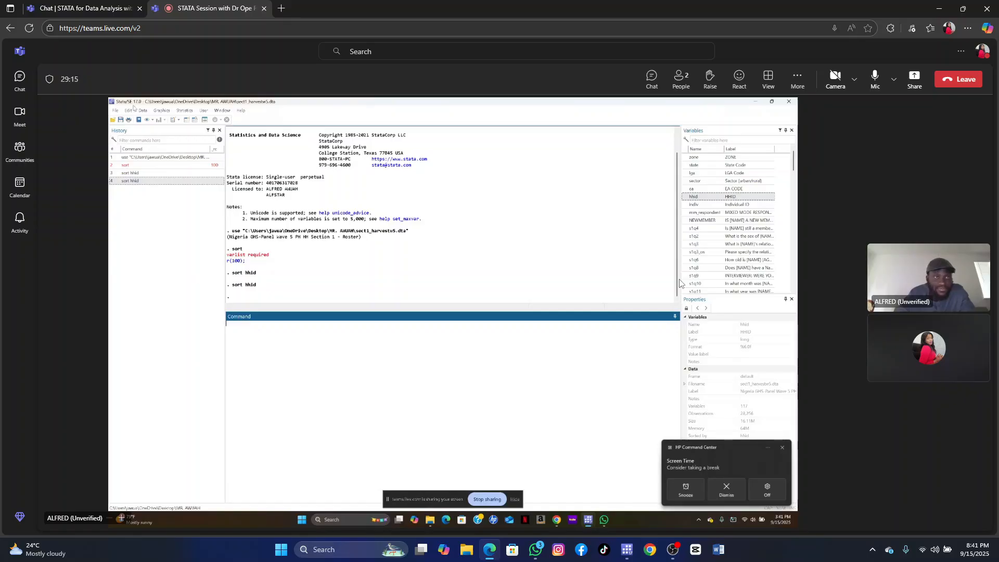
click(143, 111)
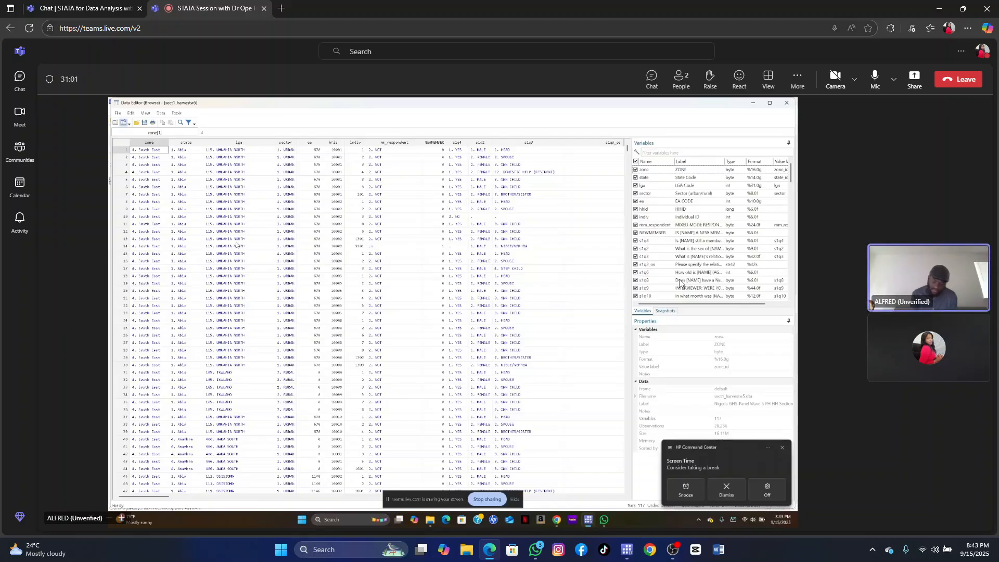
click(672, 554)
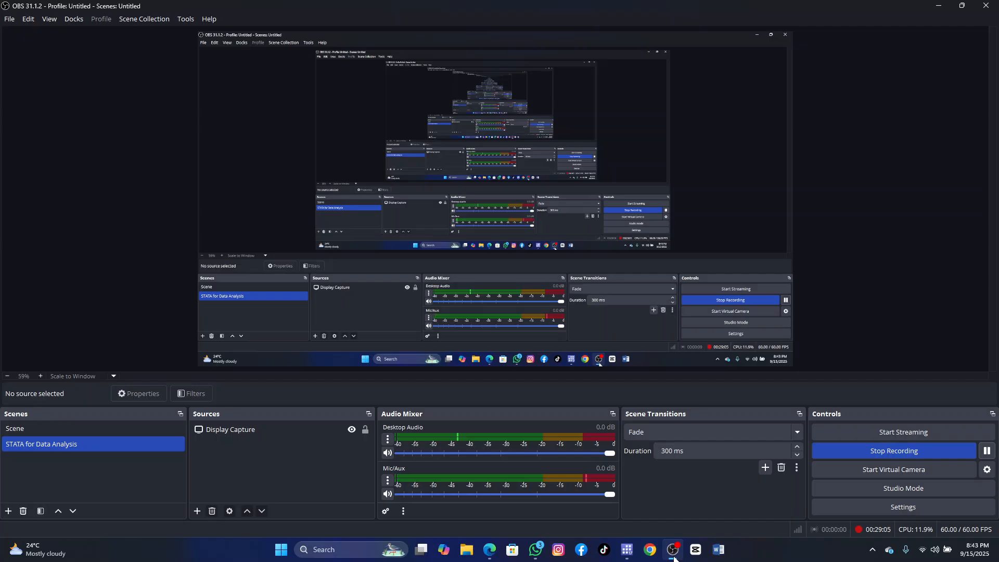
click(673, 555)
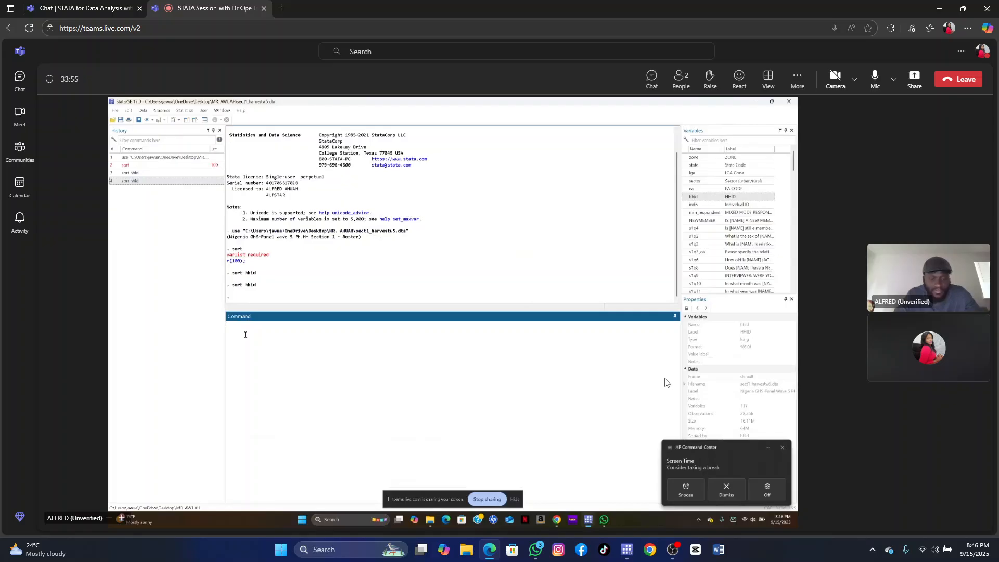
Run describe, lookfor sex and lookfor age in the shared Stata session to find the sex and age variables
text(d)
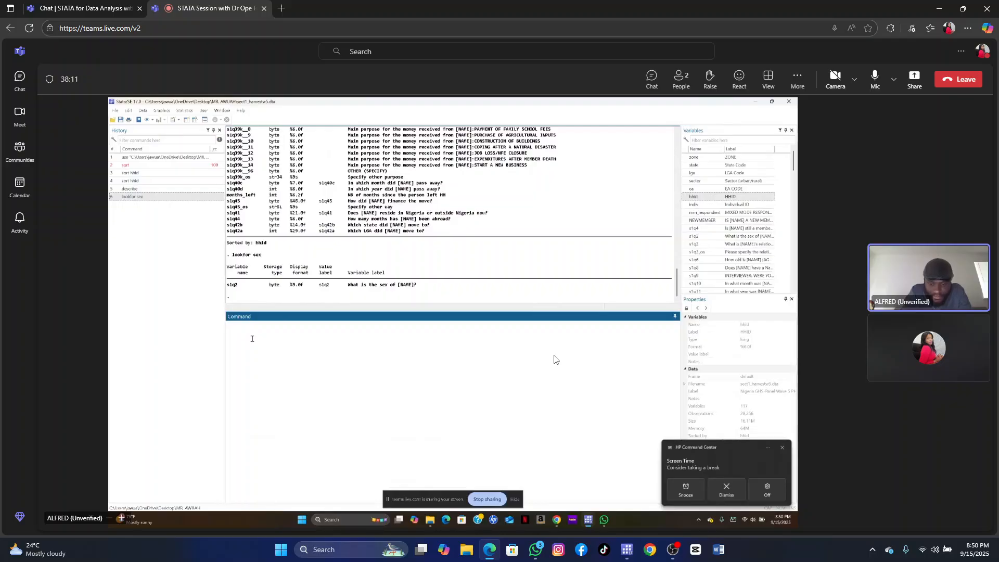
text(okfor)
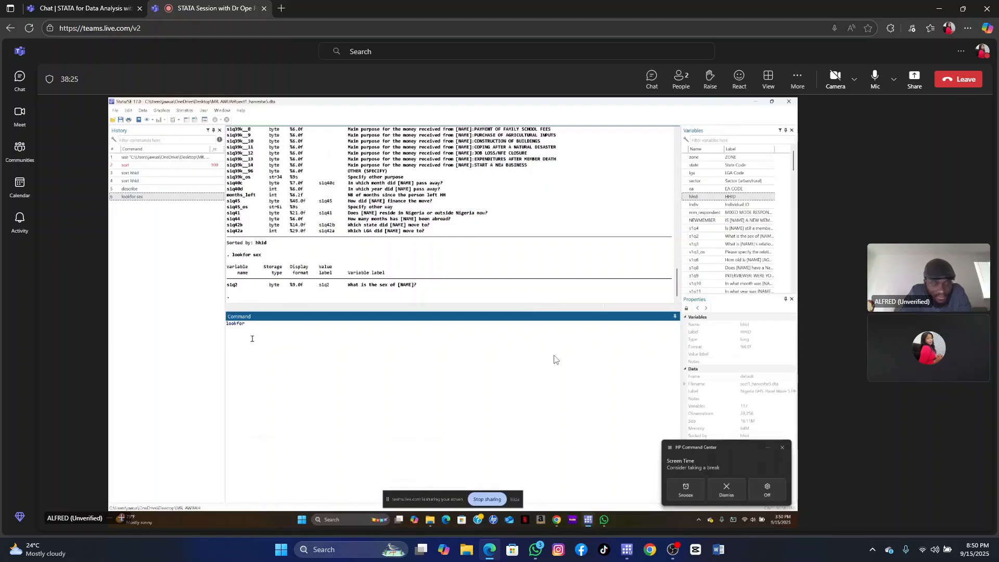
text(age)
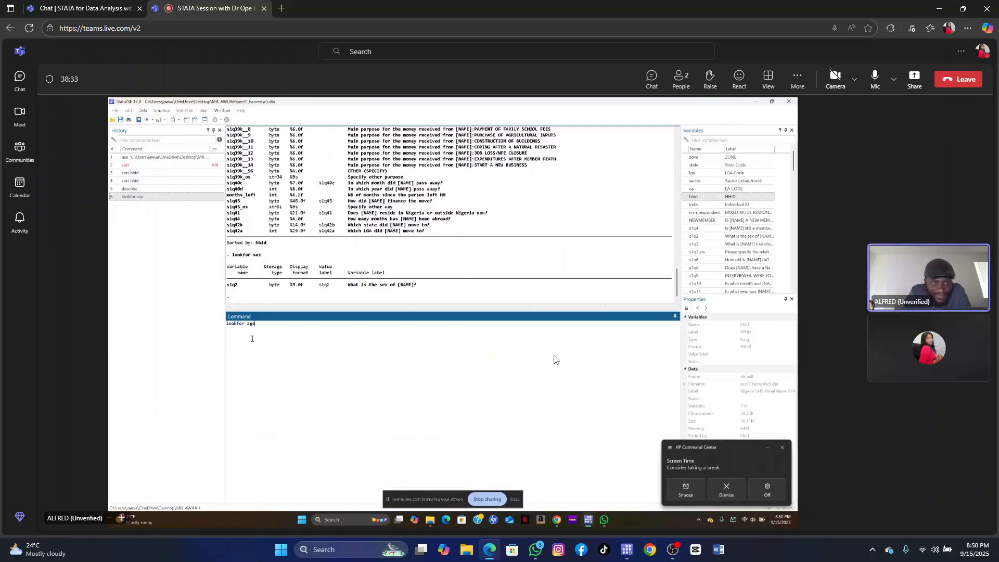
key(Return)
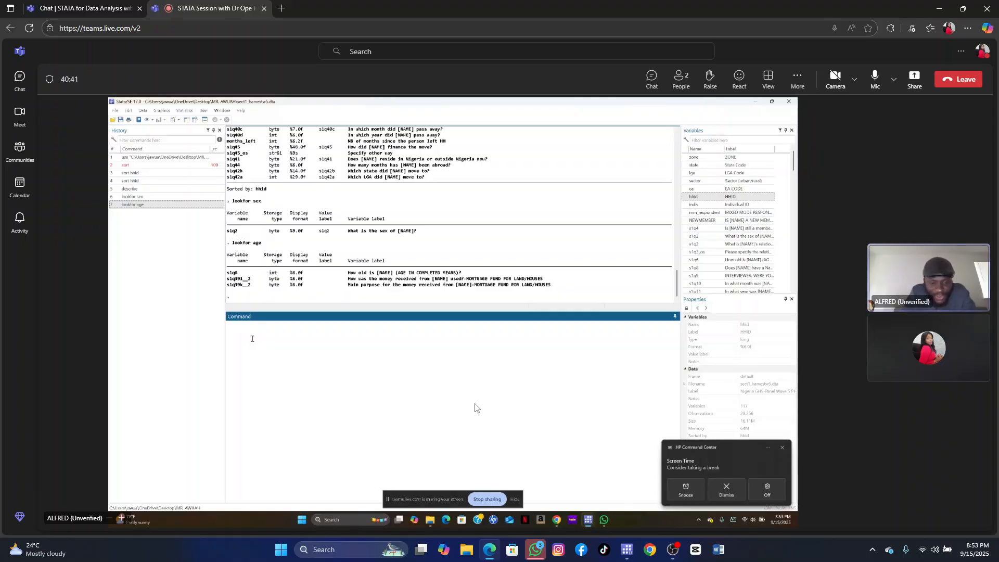
Run lookfor religion in the shared Stata session to find the religion variables
text(relig)
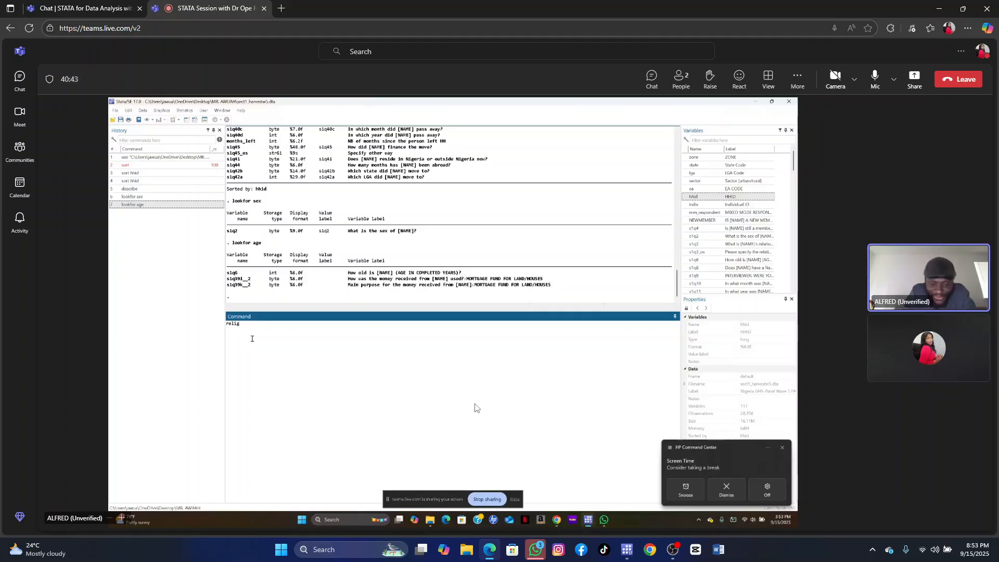
text(ion)
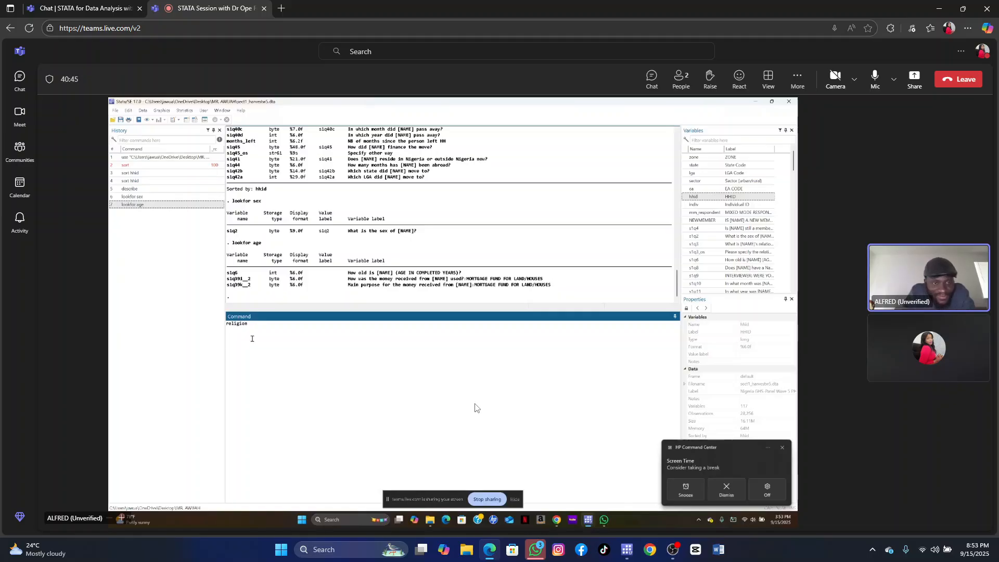
key(BackSpace)
key(BackSpace)
key(BackSpace)
key(BackSpace)
key(BackSpace)
key(BackSpace)
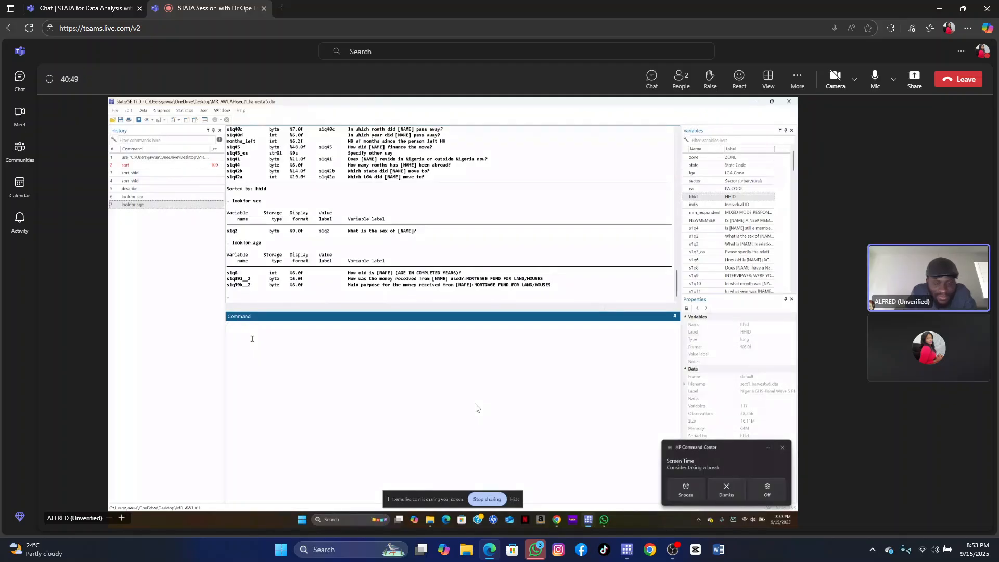
text(lookfor)
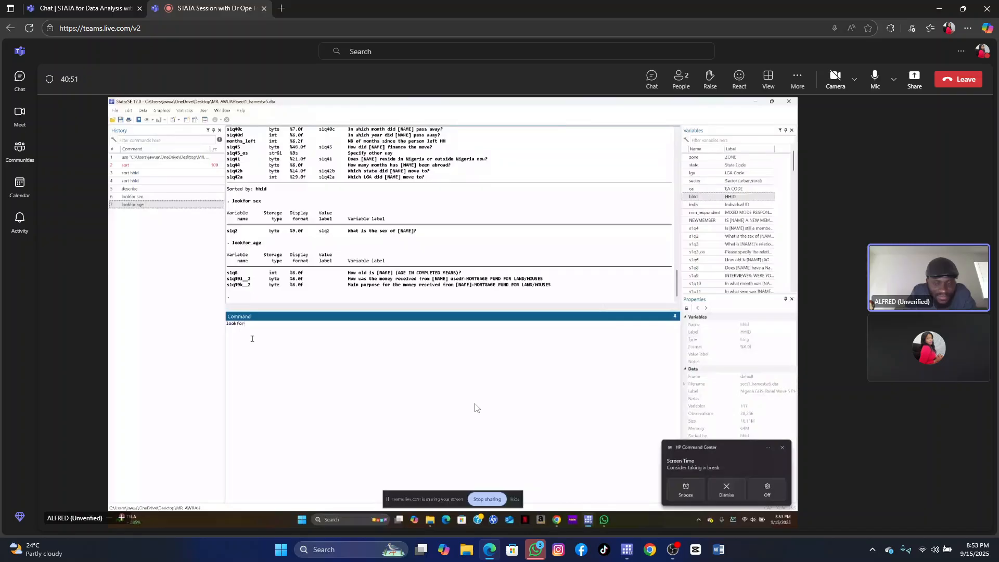
text( rel)
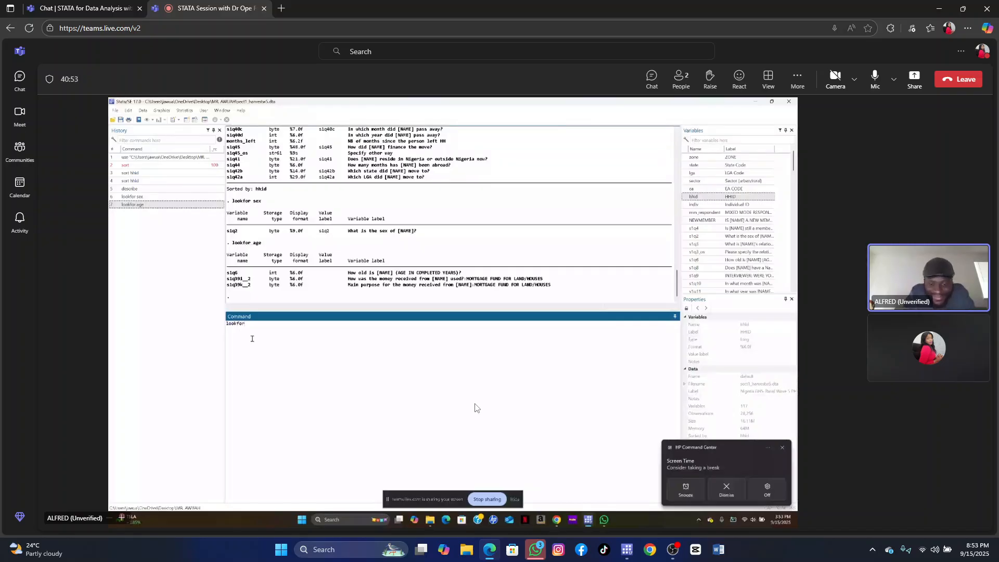
text(igion)
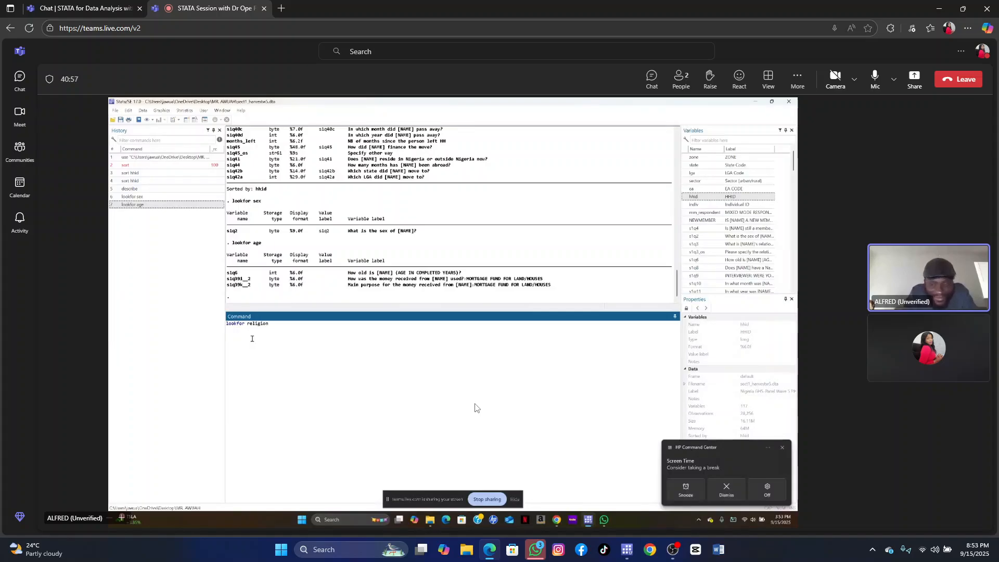
key(Return)
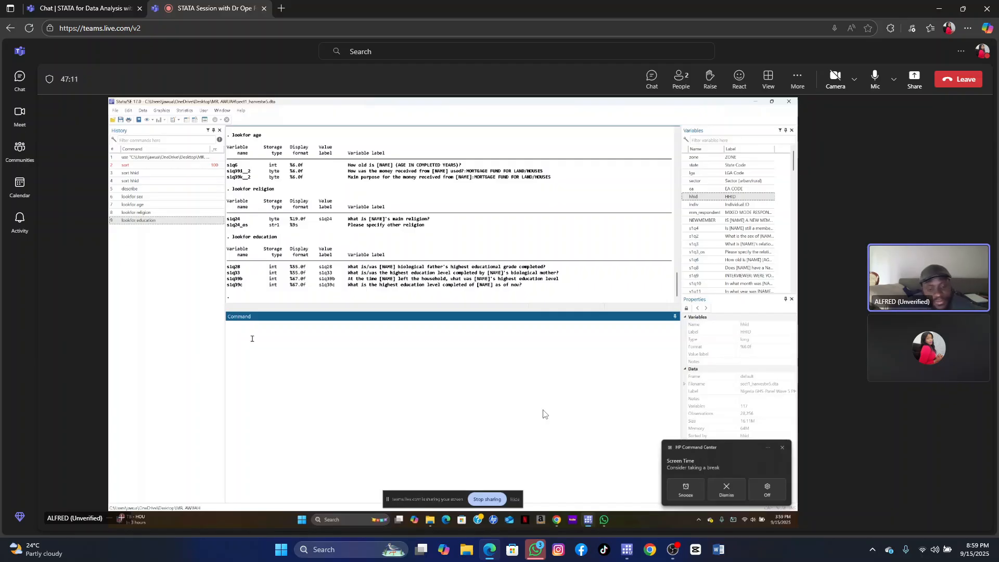
Start a drop command and dismiss the HP Command Center screen-time reminder
text(drop)
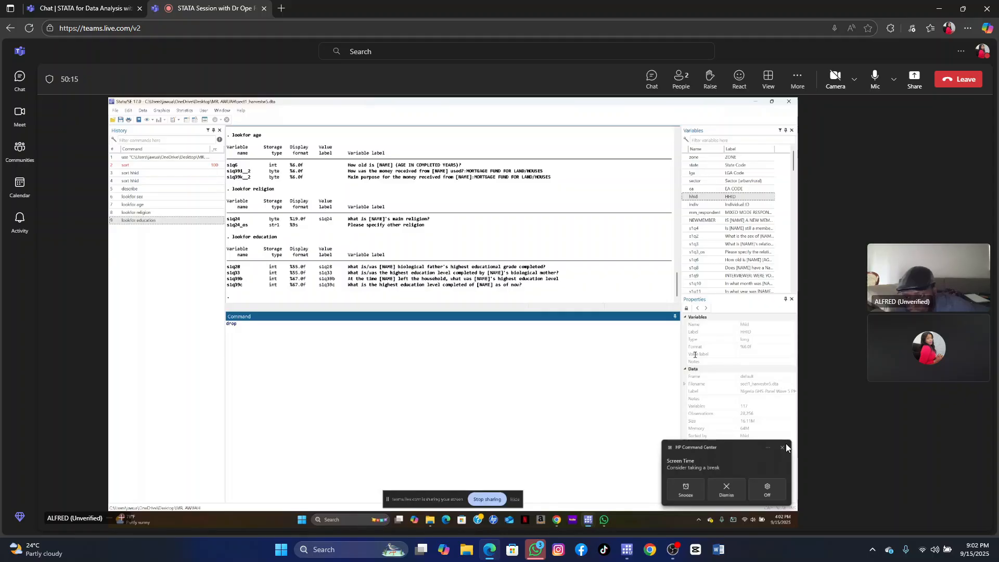
click(785, 447)
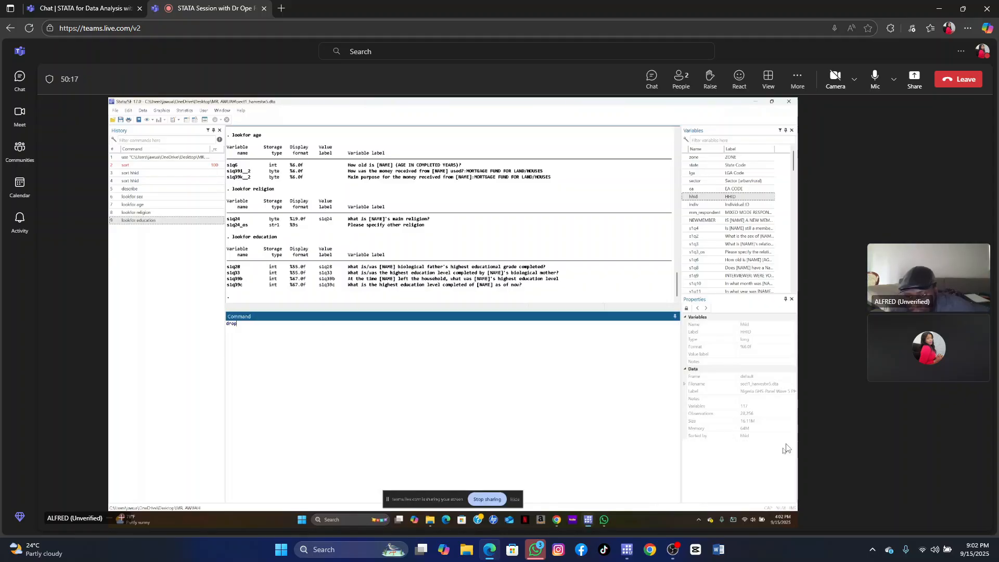
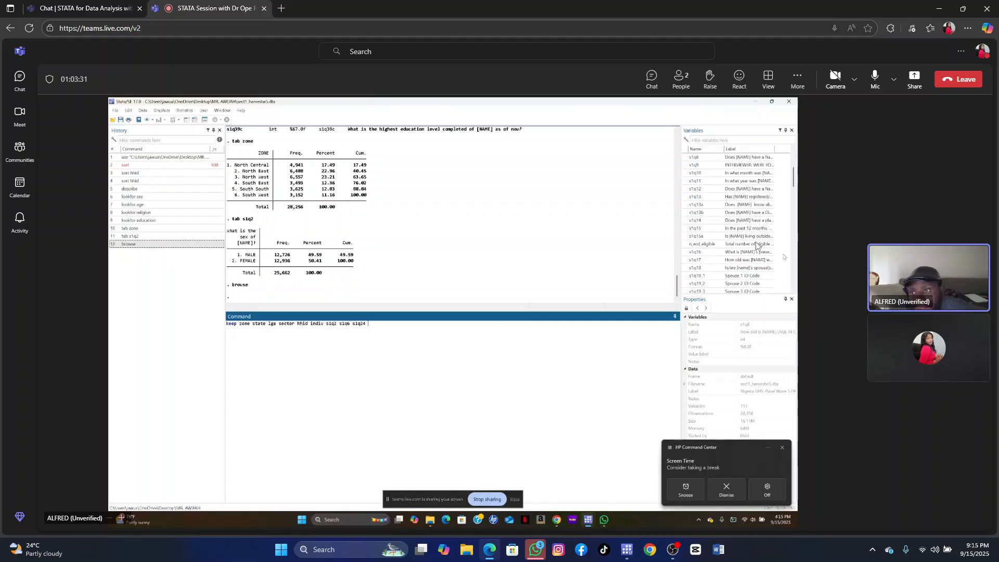
Complete and run the command keep zone state lga sector hhid indiv s1q2 s1q6 s1q24 s1q28 s1q33 s1q39b
scroll(757, 244, down, 2)
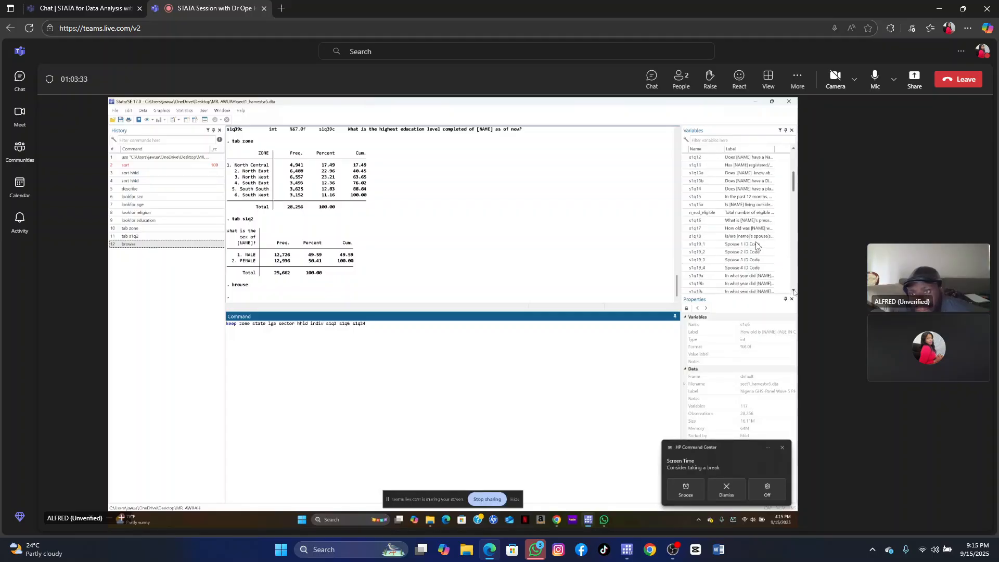
scroll(757, 246, down, 3)
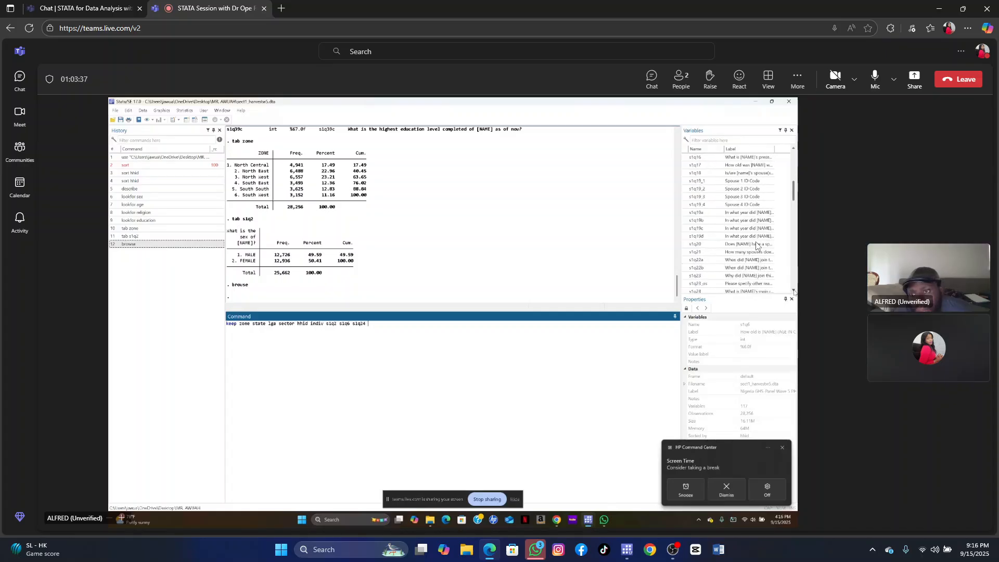
scroll(757, 244, down, 1)
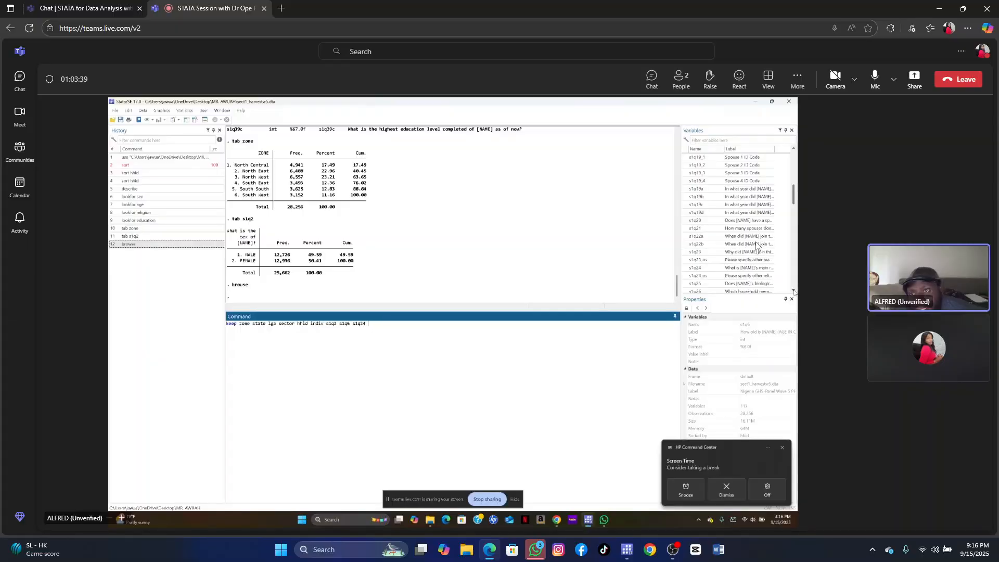
scroll(756, 245, down, 2)
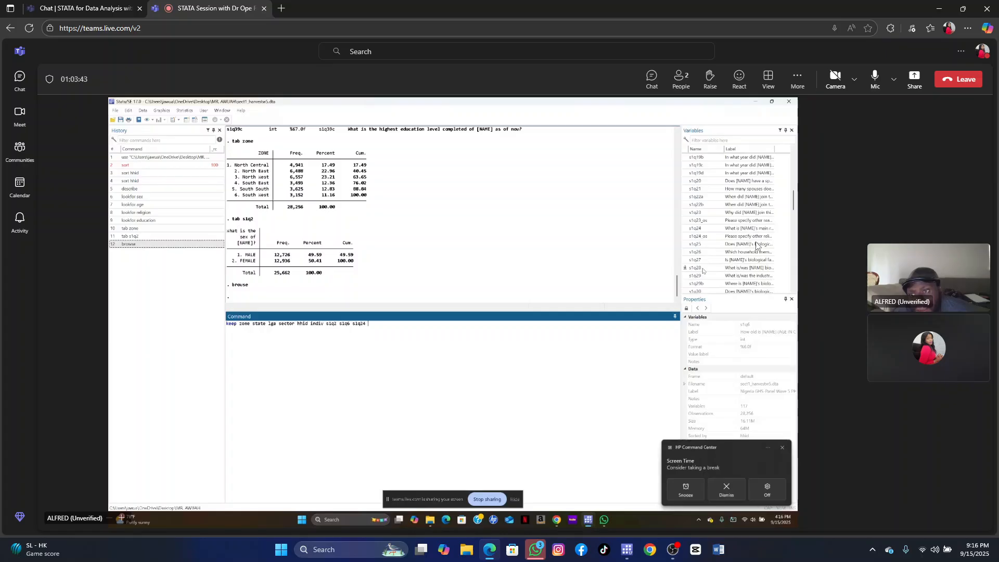
click(685, 268)
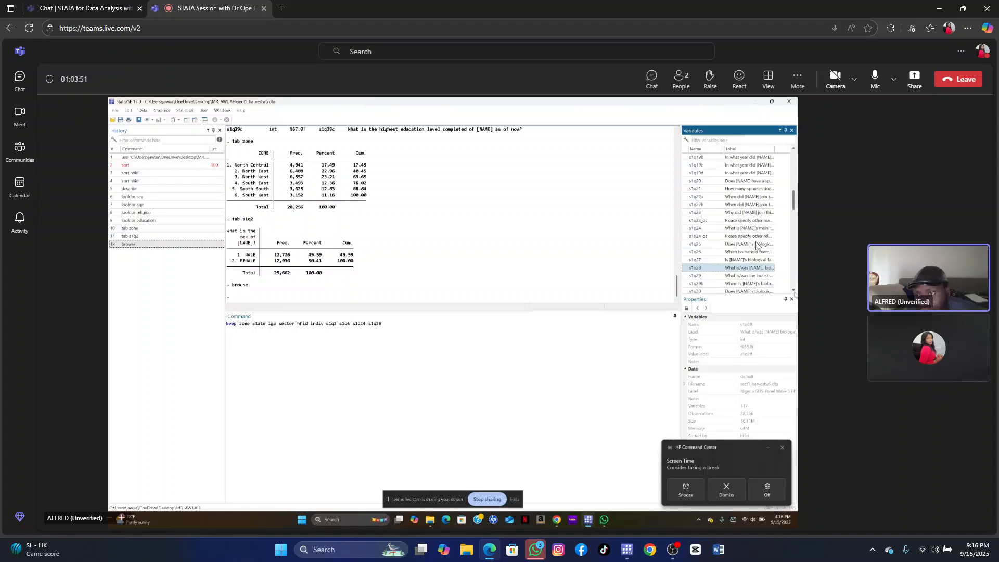
scroll(756, 245, down, 1)
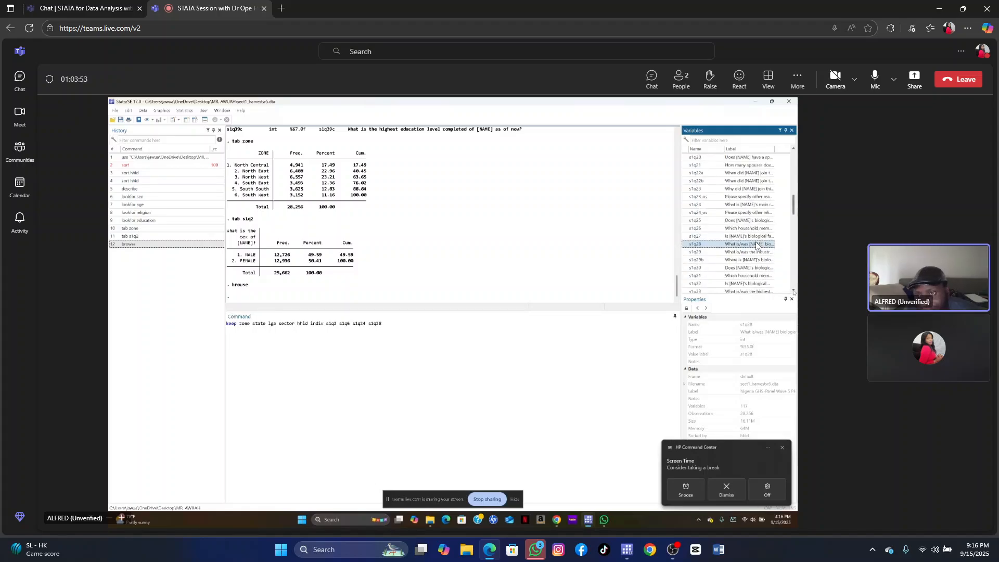
scroll(755, 245, down, 1)
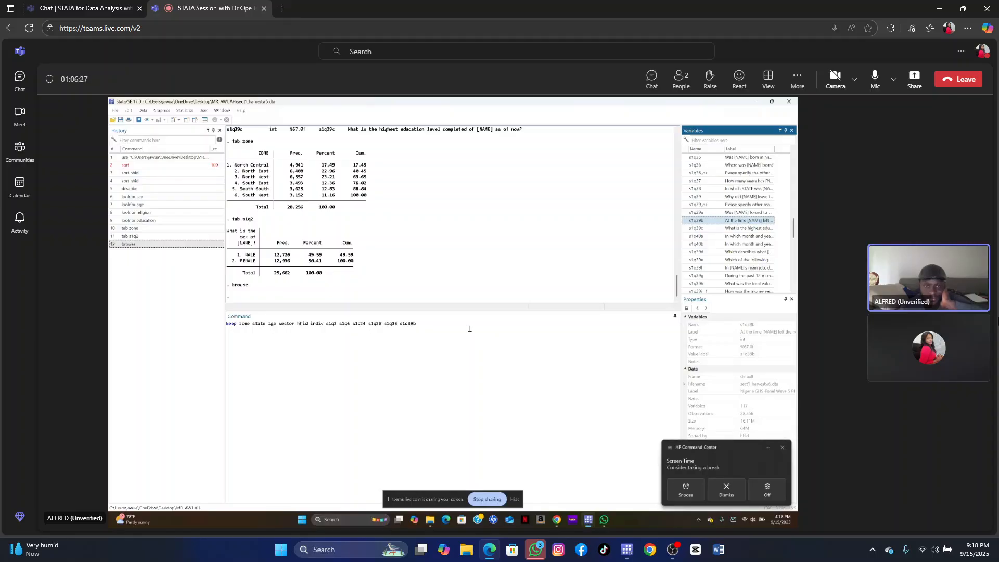
key(Return)
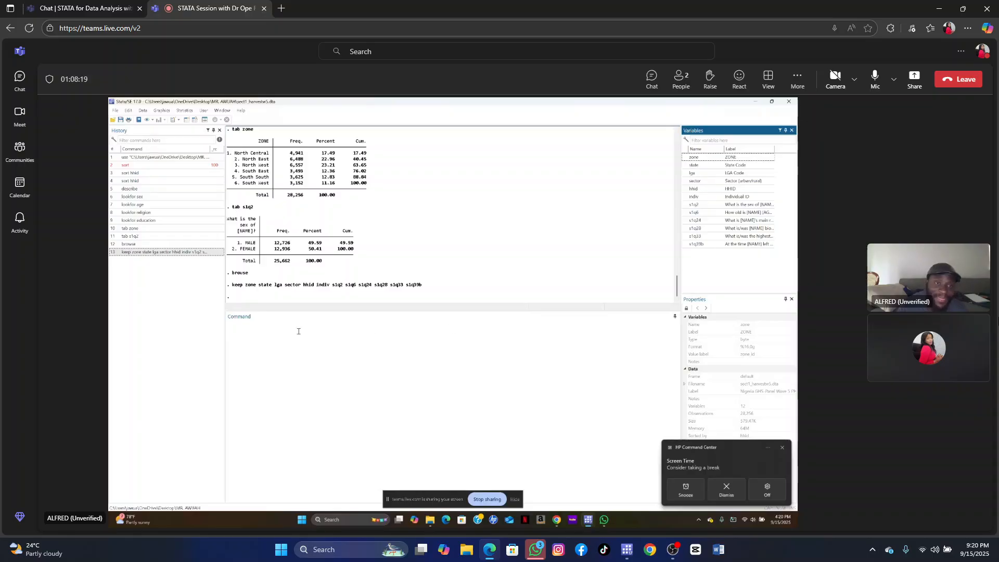
Keep only the zone 4 observations with keep if zone ==4 and review the results output
click(255, 325)
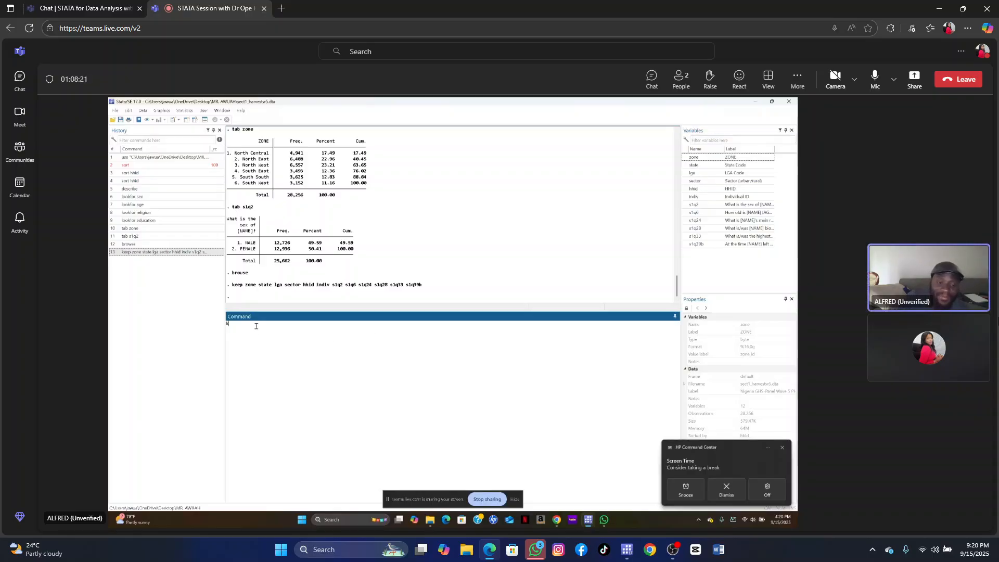
text(keepif zo)
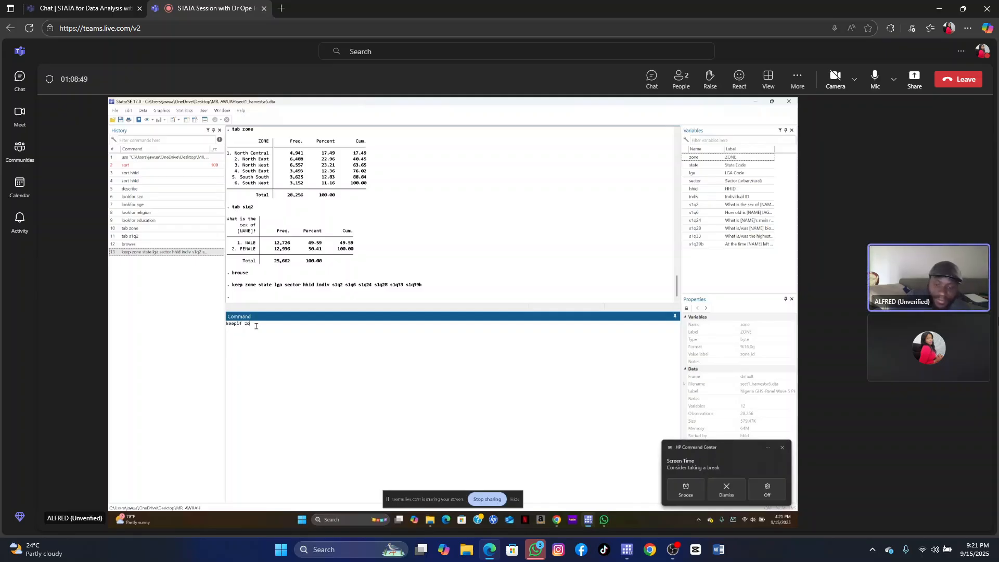
text(e==)
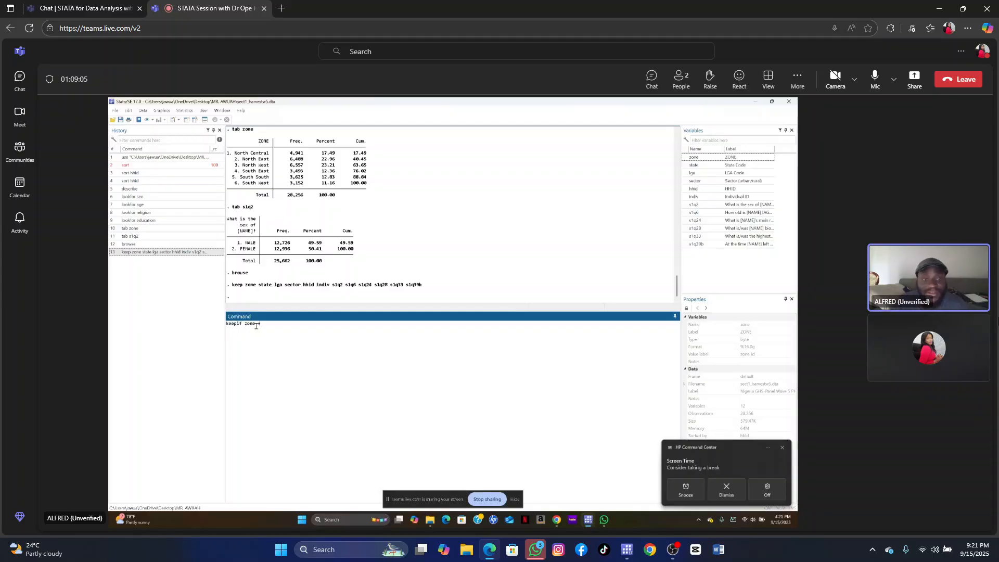
key(BackSpace)
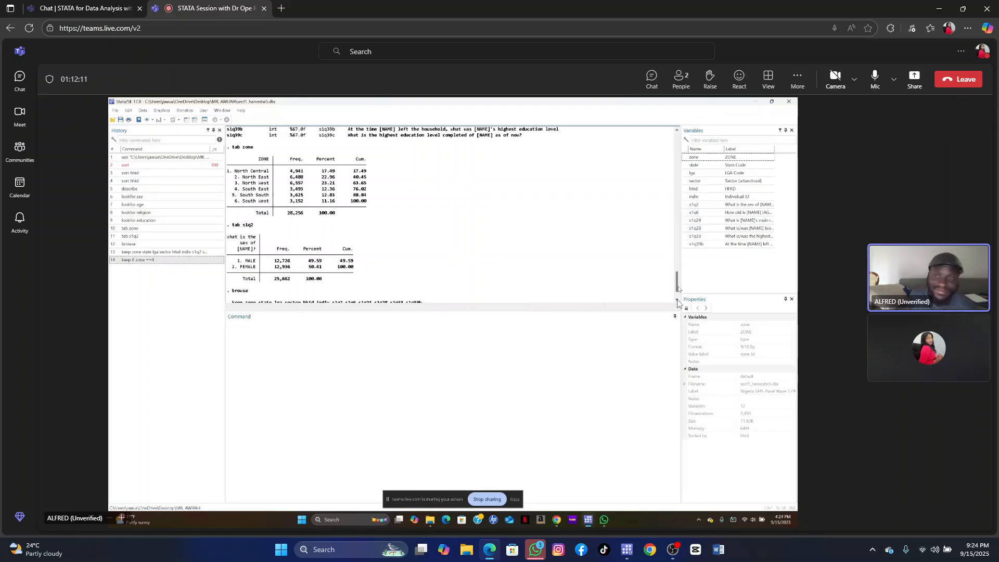
click(678, 301)
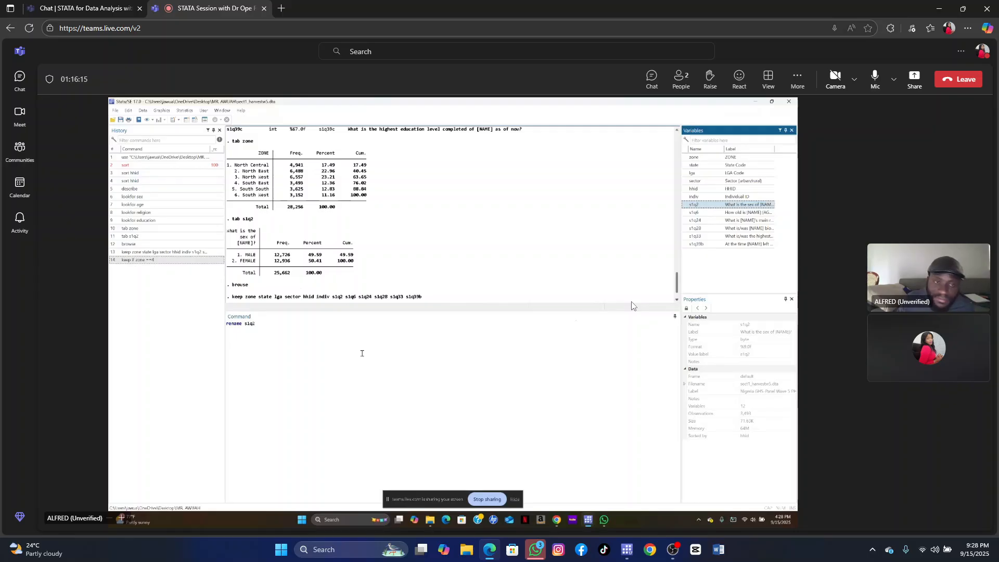
Try to run rename s1q2 without giving a new variable name
key(Return)
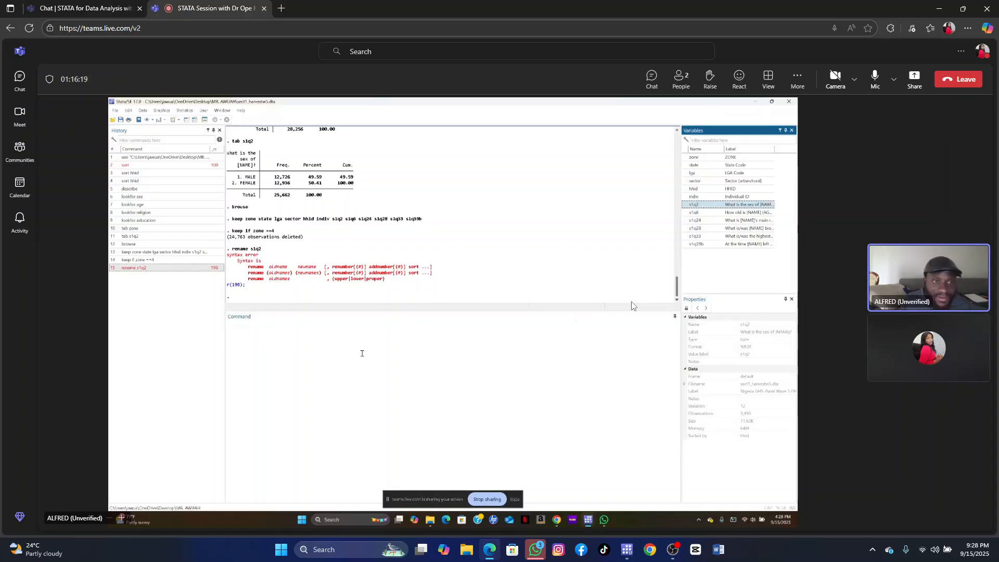
click(240, 323)
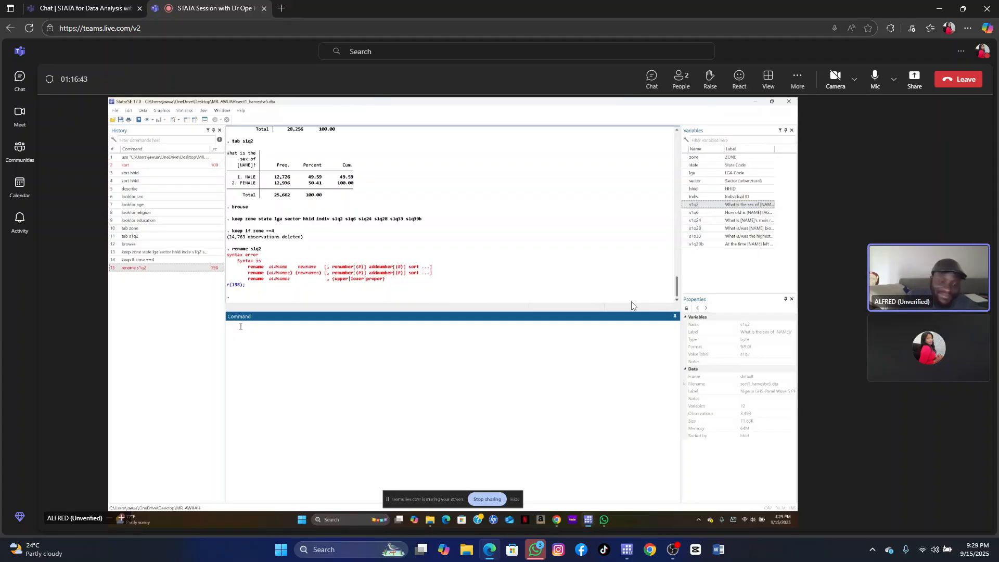
Try to rename variable s1q28 as highest education of father
text(name s1q28 hi)
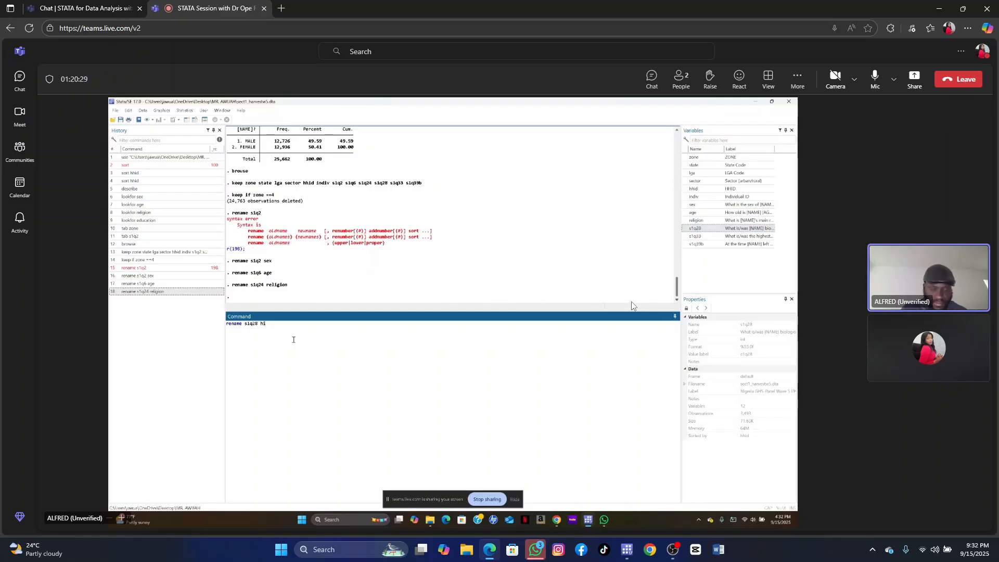
text(ghest)
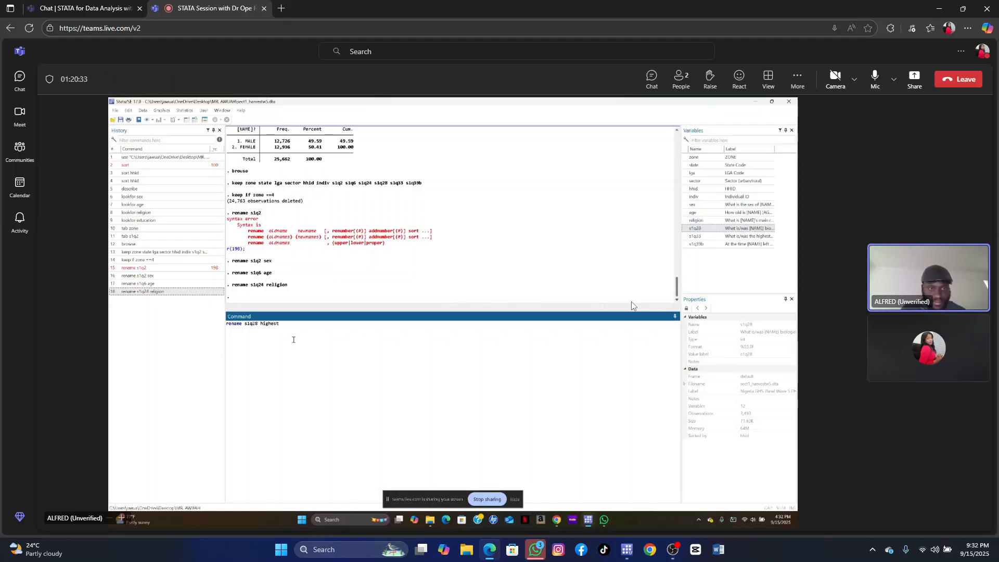
text( education of father)
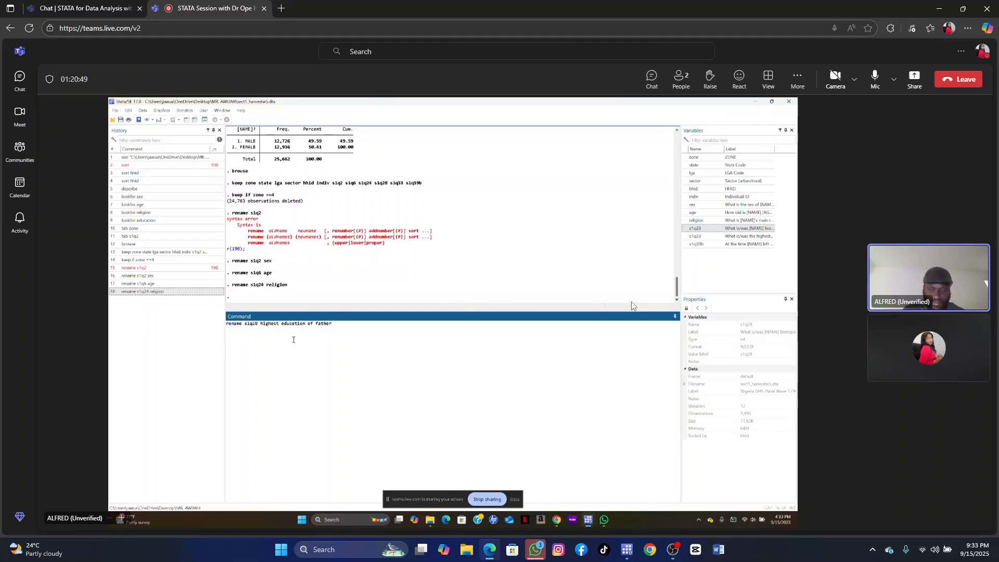
key(Return)
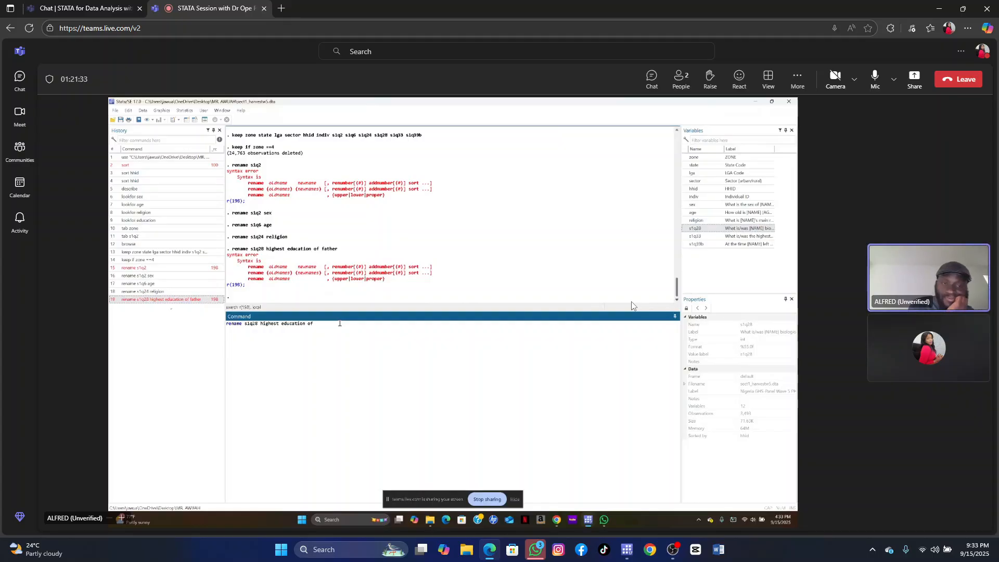
Correct the rename command so that s1q28 gets the single-word name father_edu
key(BackSpace)
key(BackSpace)
key(BackSpace)
key(BackSpace)
key(BackSpace)
key(BackSpace)
key(BackSpace)
key(BackSpace)
key(BackSpace)
key(BackSpace)
key(BackSpace)
key(BackSpace)
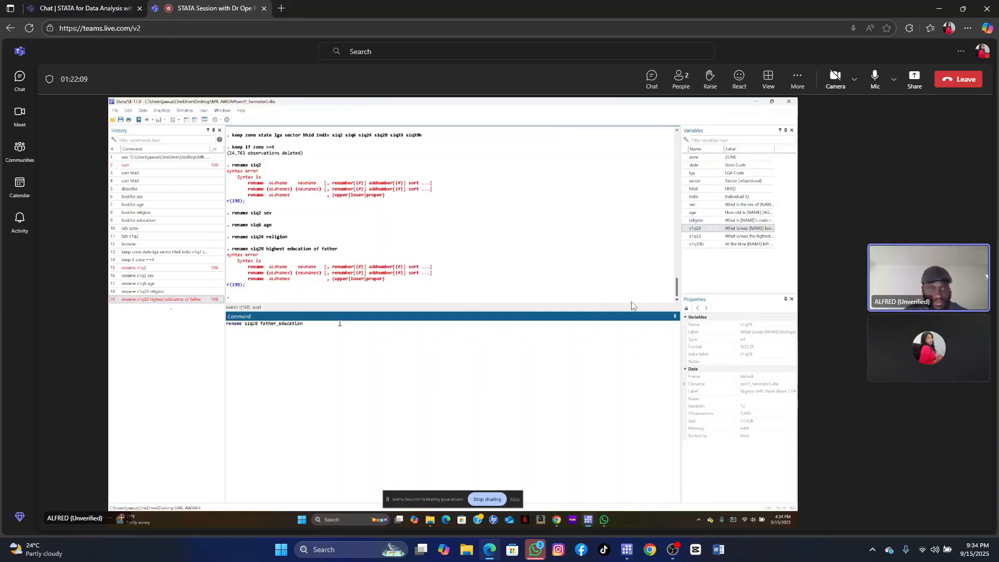
key(BackSpace)
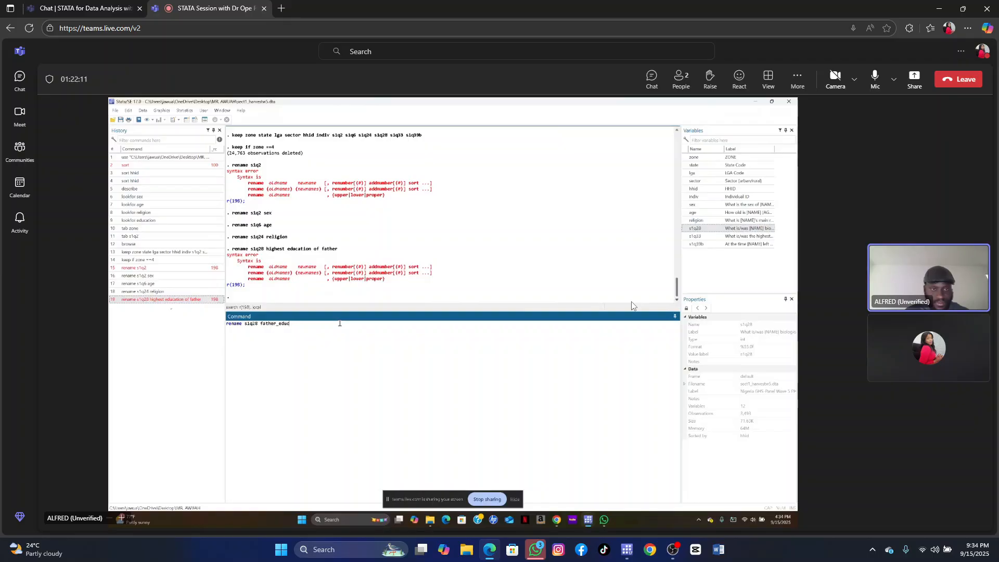
key(BackSpace)
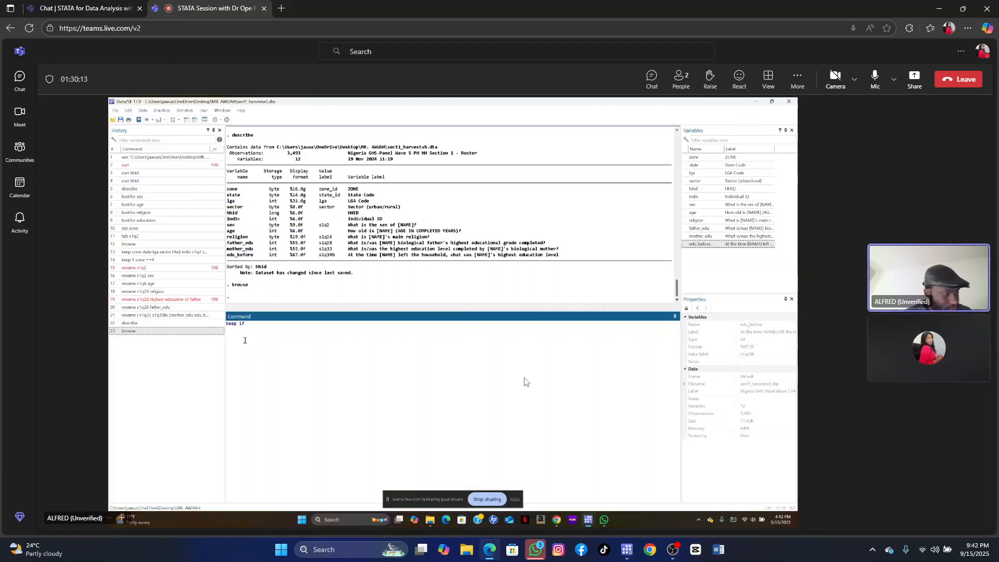
Try to enter a keep if condition on the hhid variable
text(hhid)
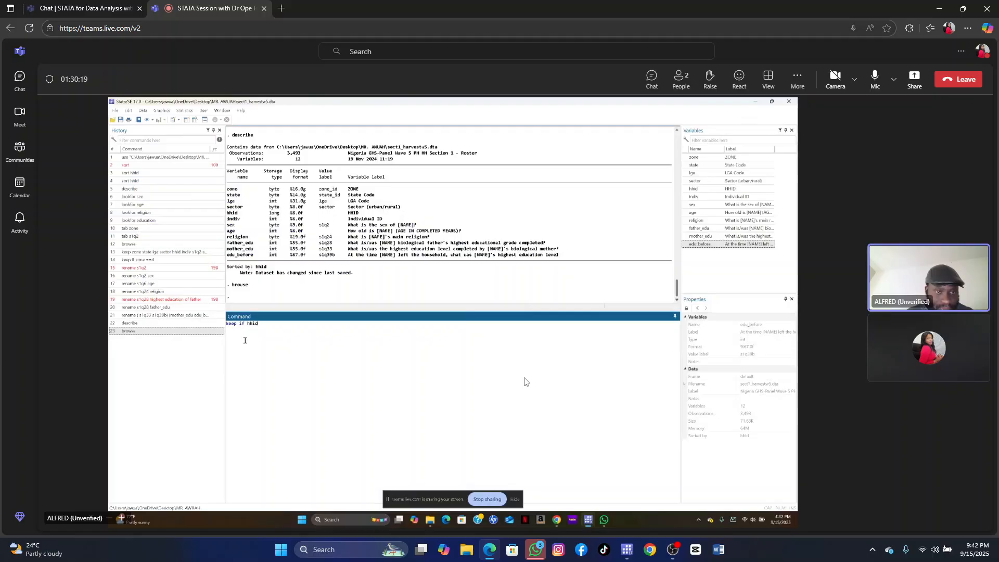
key(BackSpace)
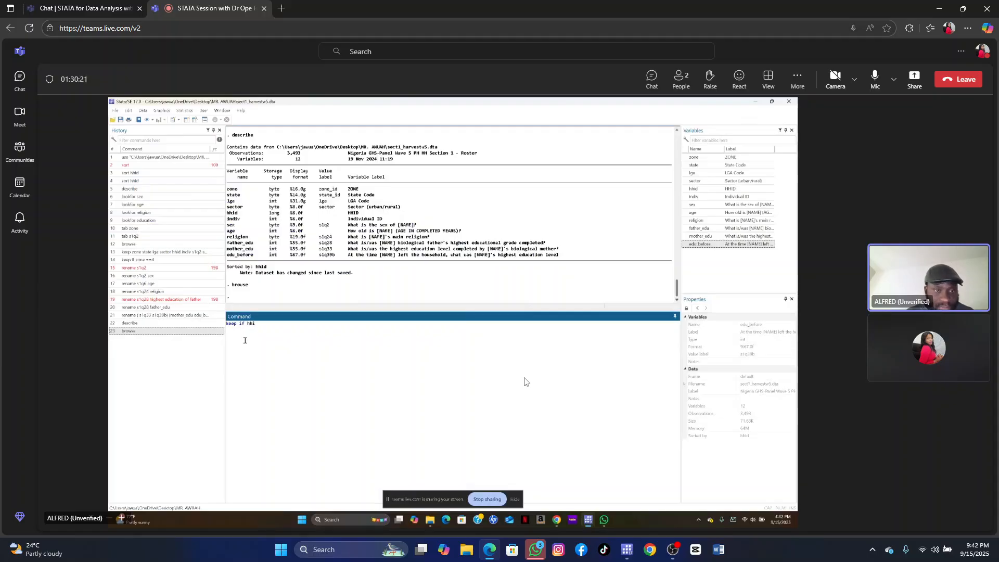
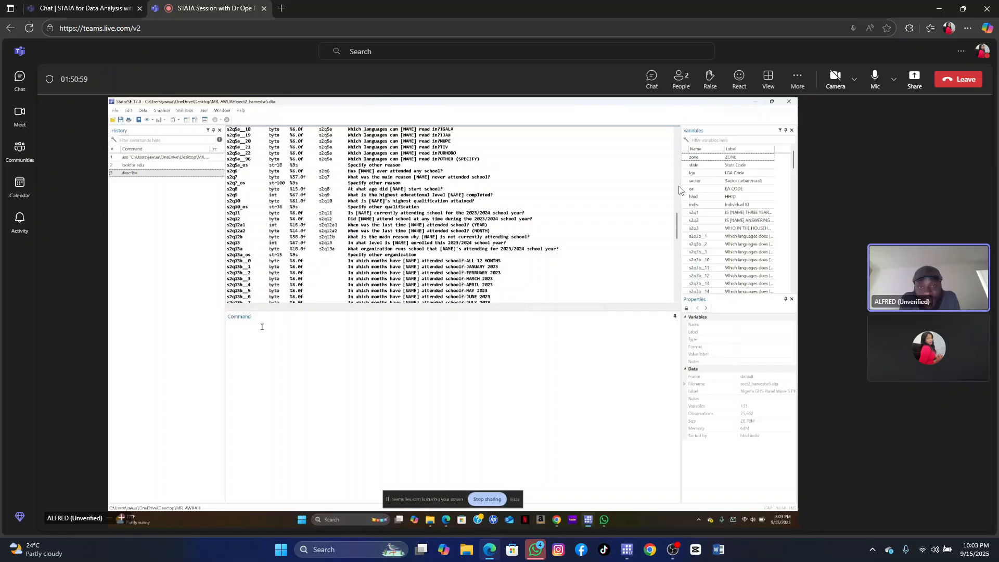
Switch to OBS to check the recording status
mouse_move(675, 558)
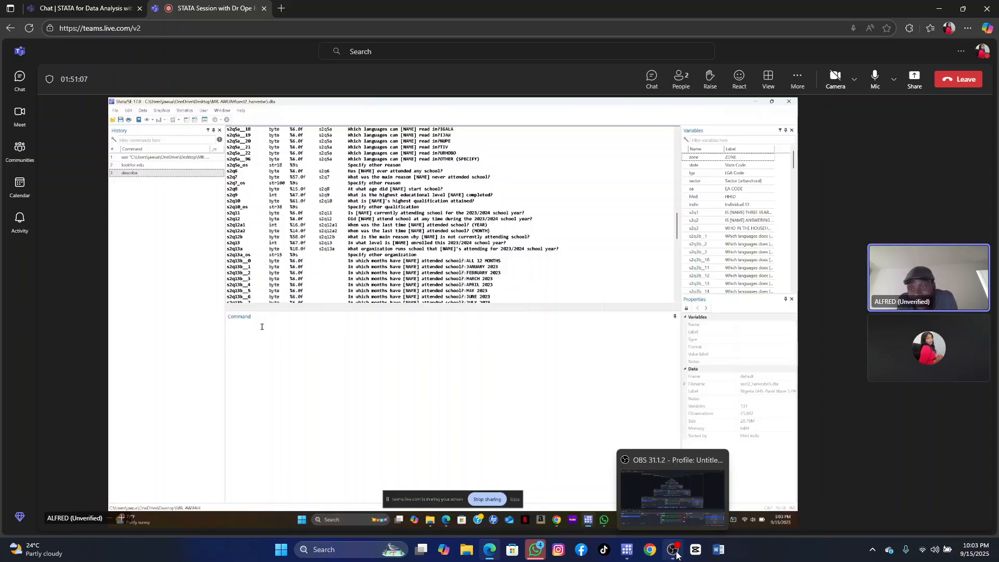
click(676, 553)
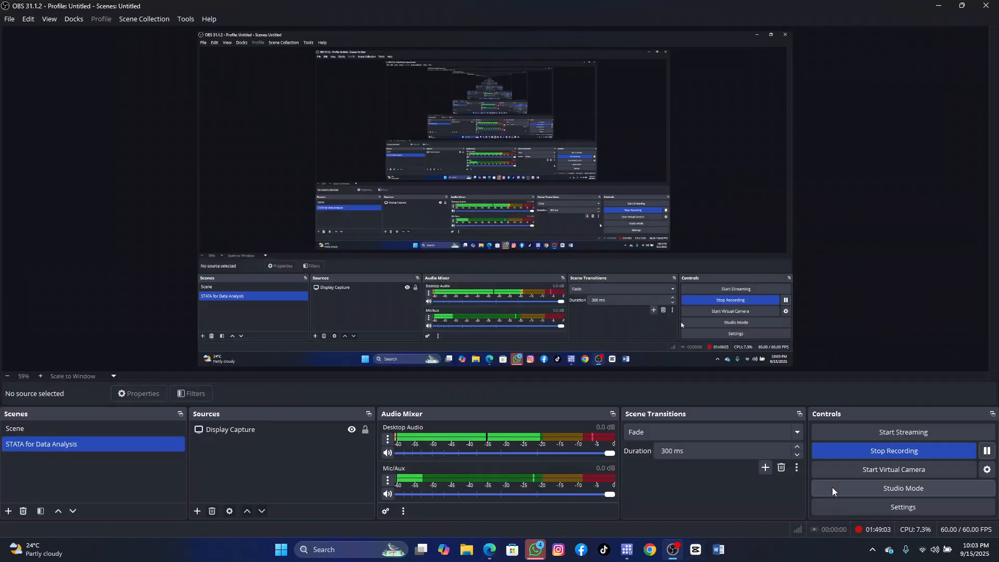